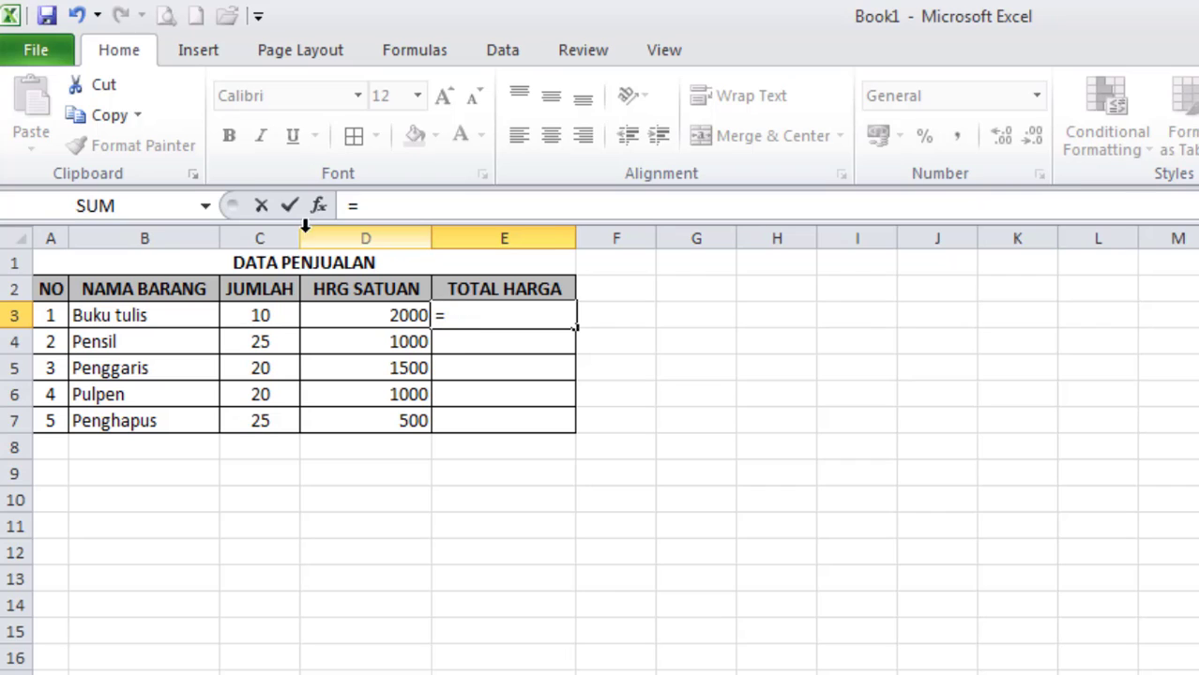
- Complete the TOTAL HARGA formula for Buku tulis in E3 as =C3*D3
left_click(268, 314)
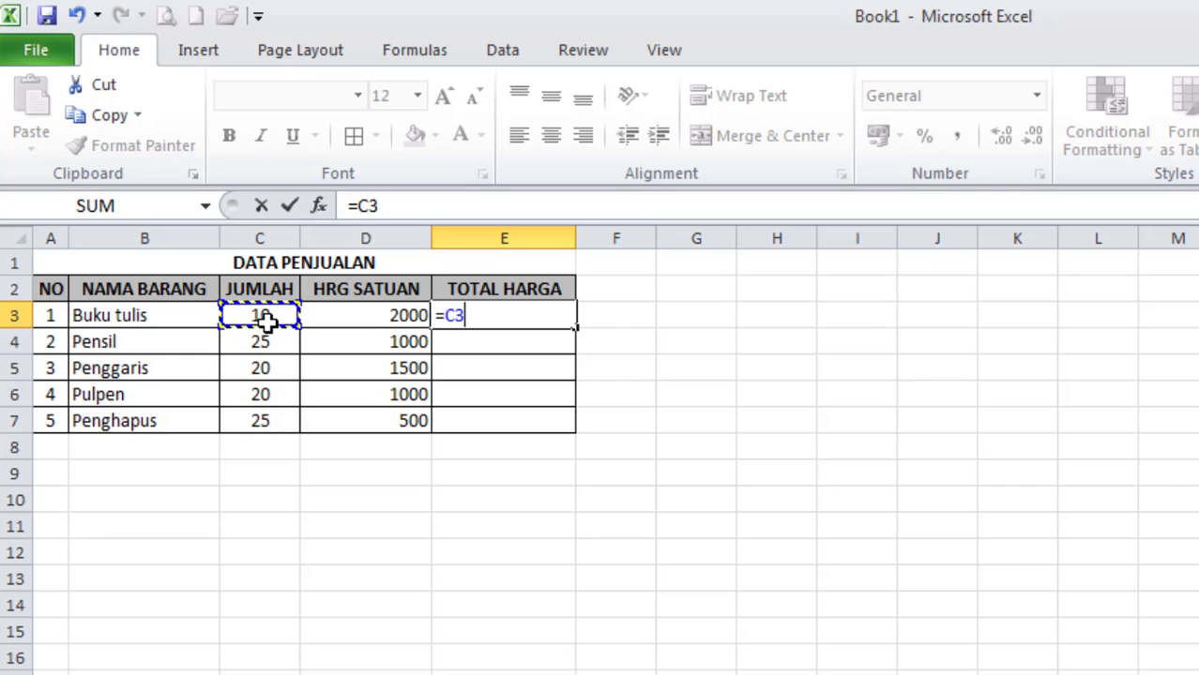
type("*")
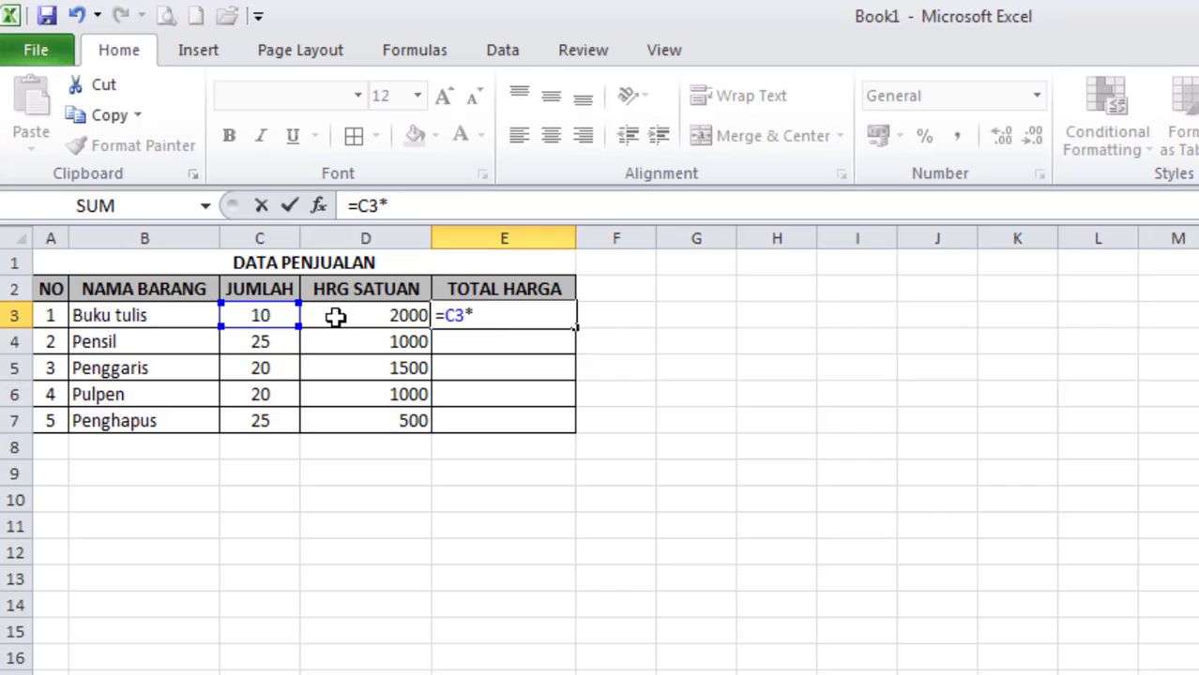
left_click(404, 319)
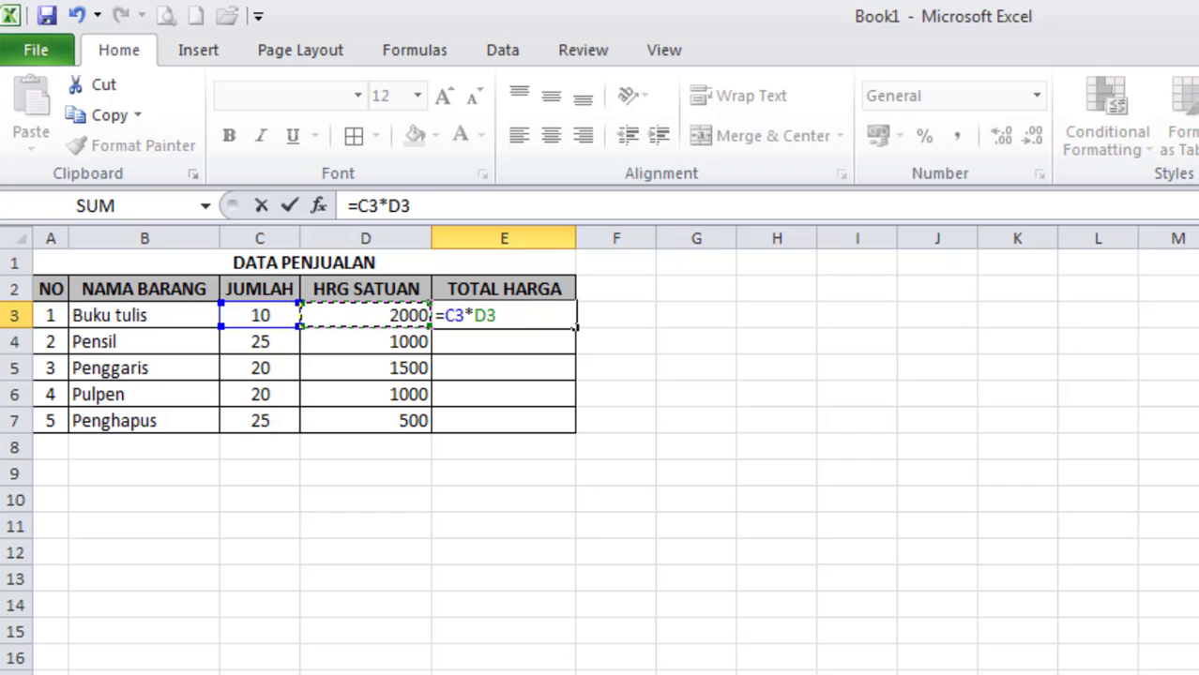
key("Return")
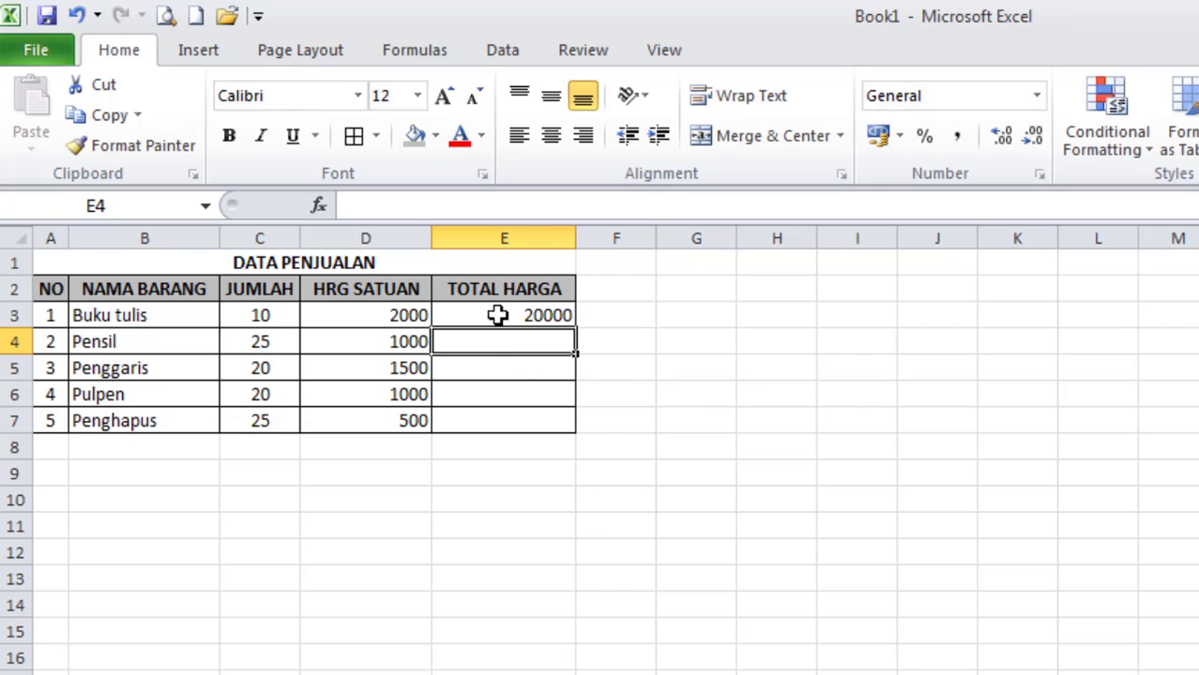
left_click(553, 315)
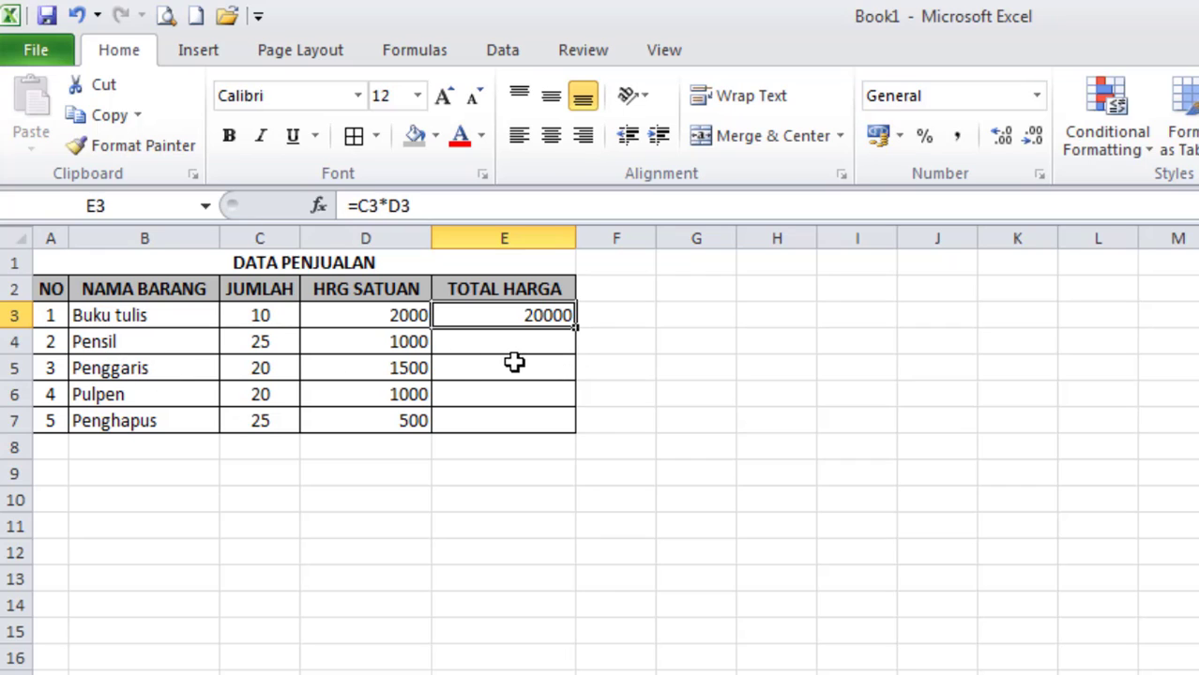
- Enter the formula =C4*D4 in E4 to calculate the TOTAL HARGA for Pensil
left_click(544, 348)
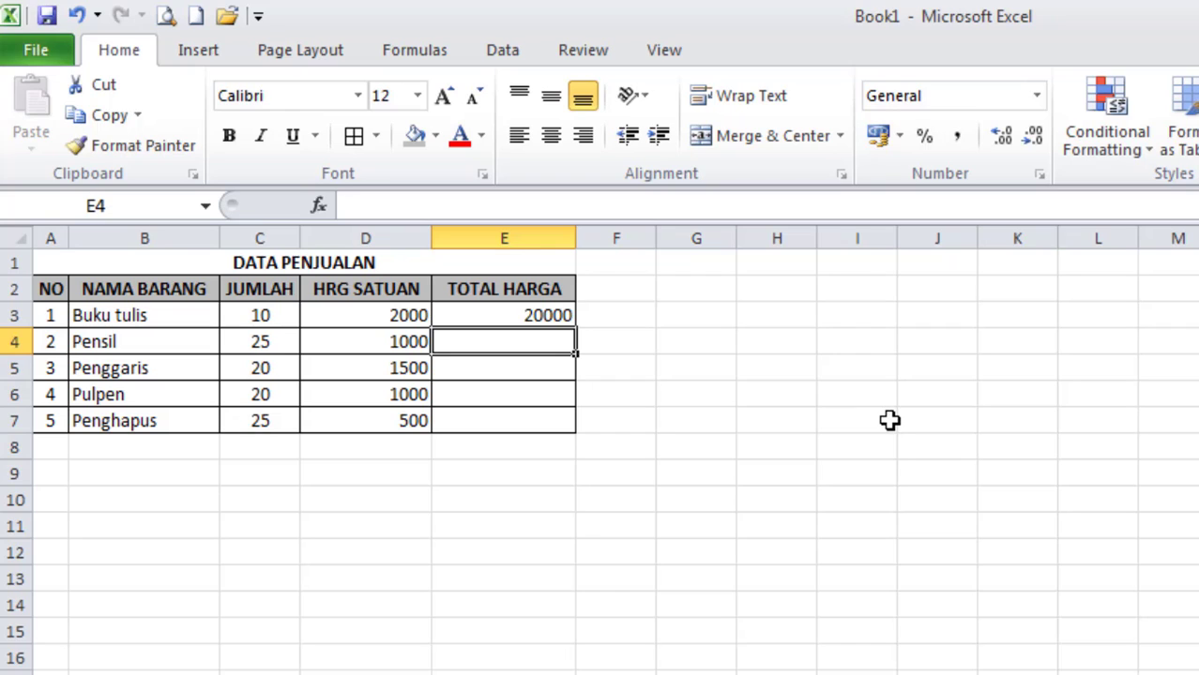
type("=")
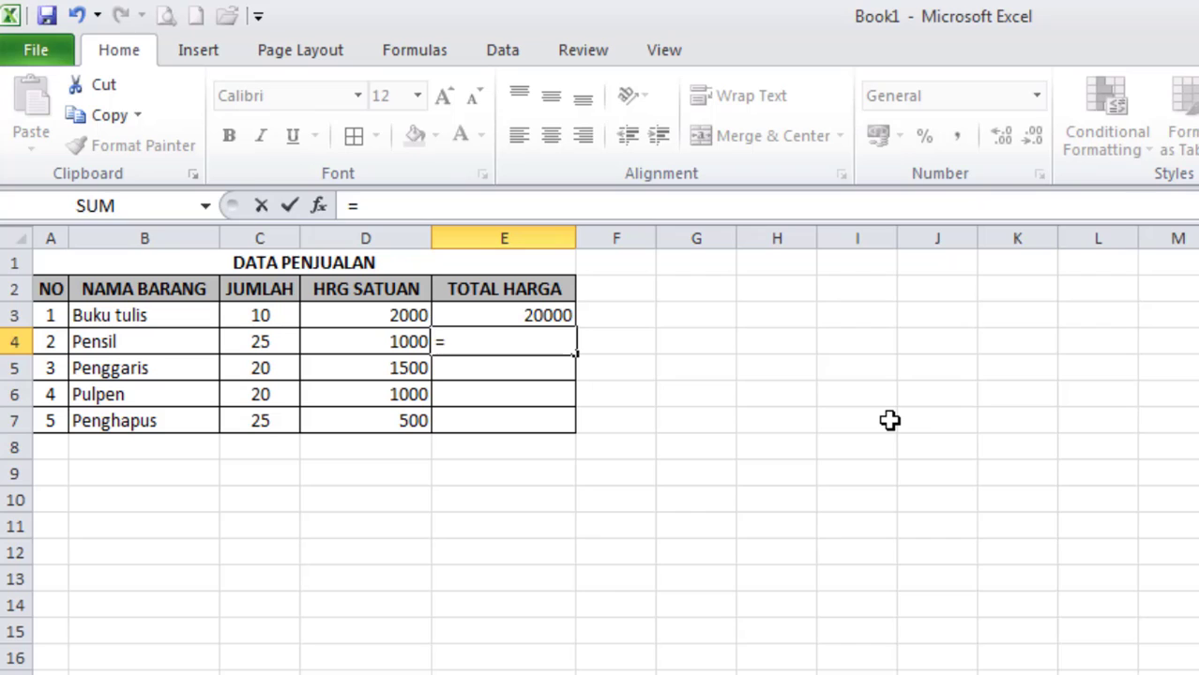
left_click(257, 341)
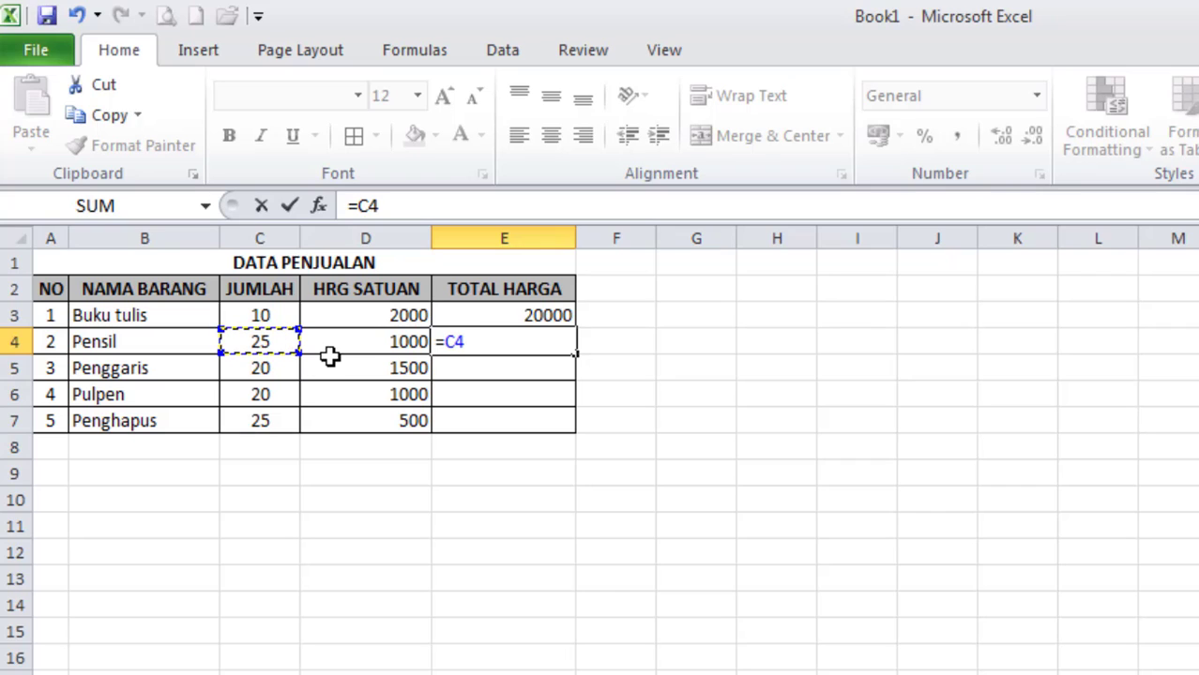
type("*")
left_click(396, 344)
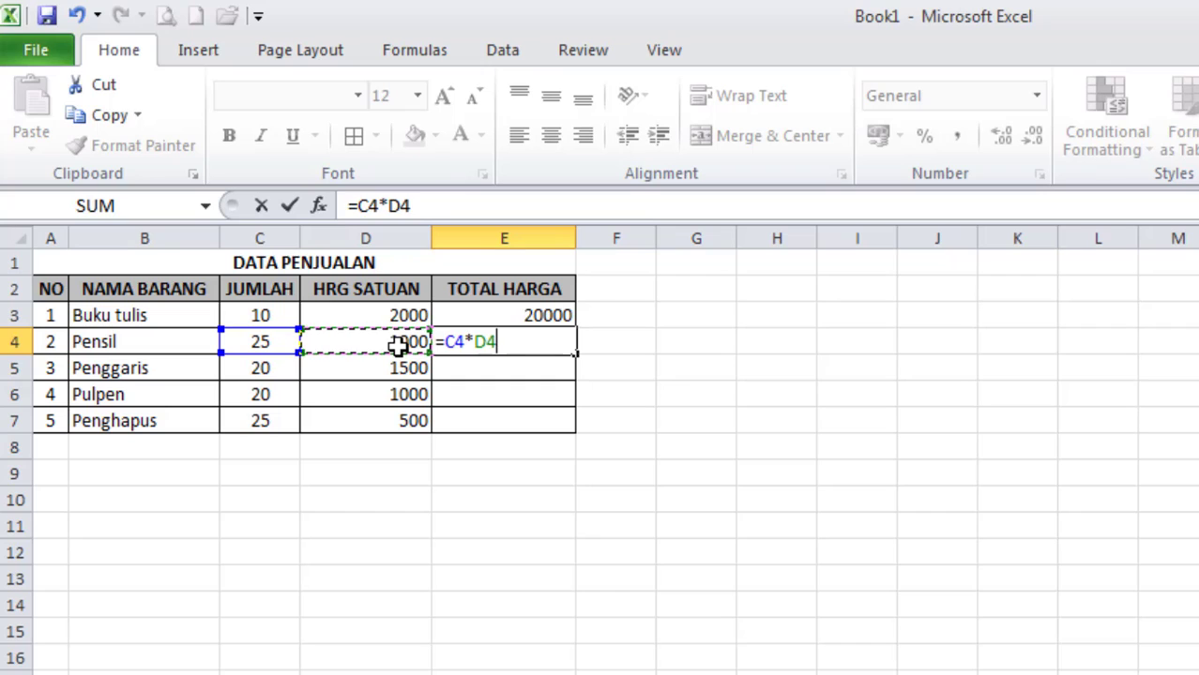
key("Return")
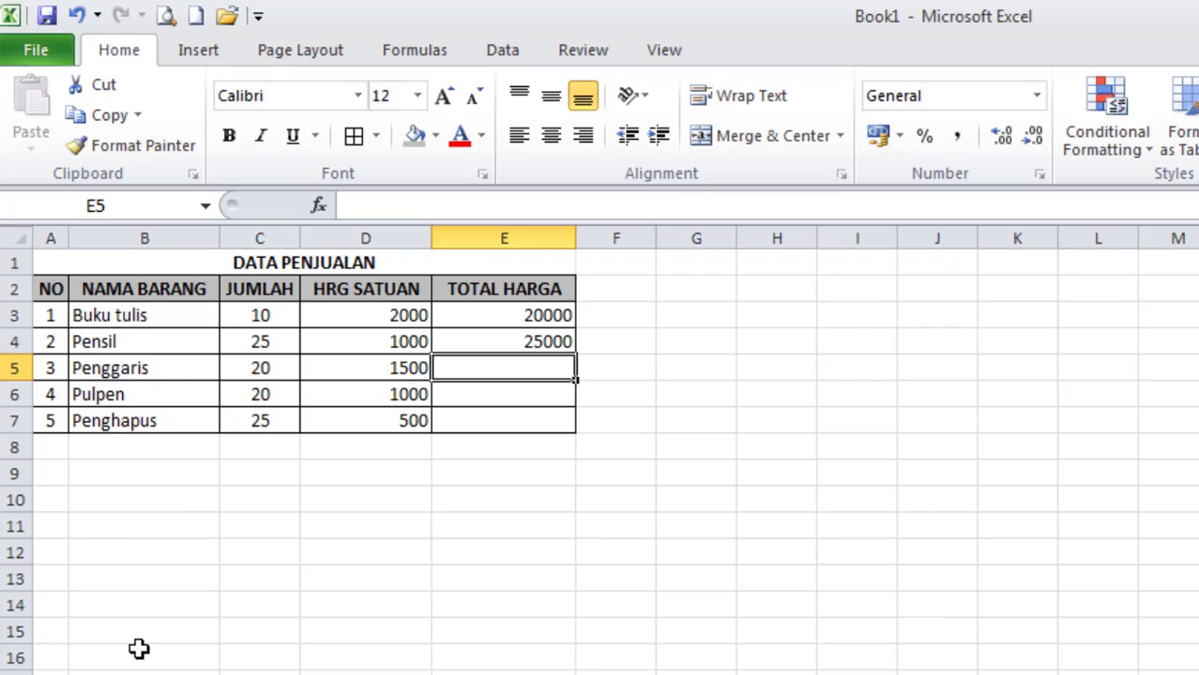
- Set the font size of the empty cell B11 to 48
left_click(163, 528)
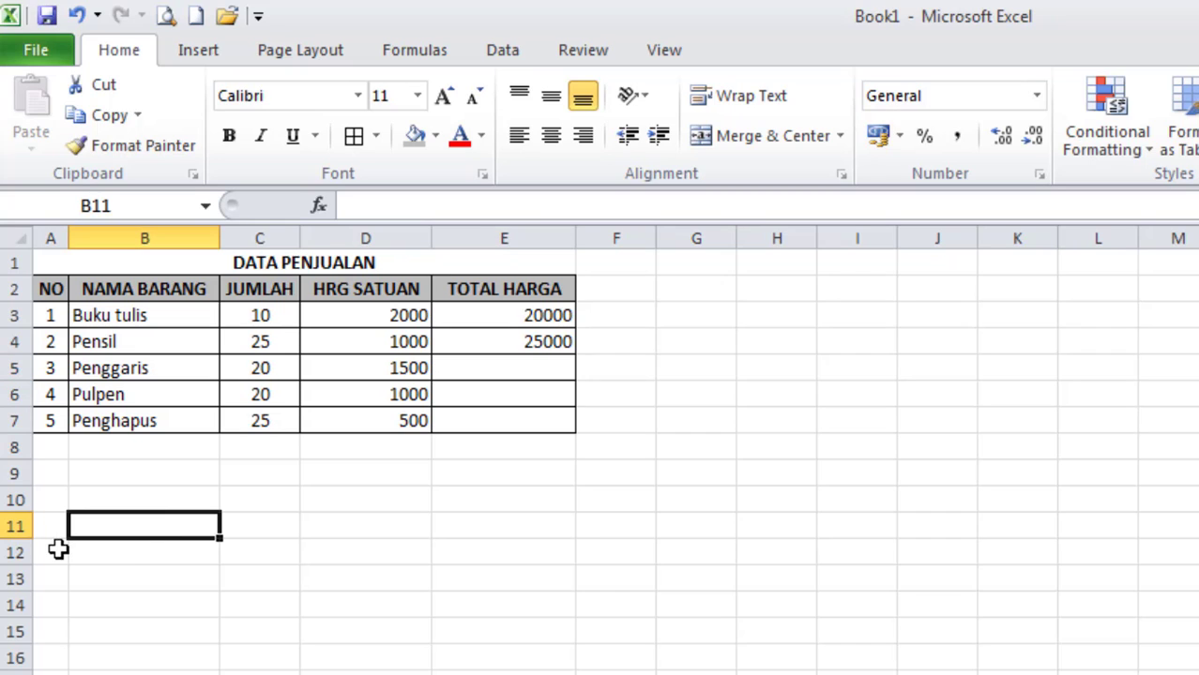
left_click(417, 96)
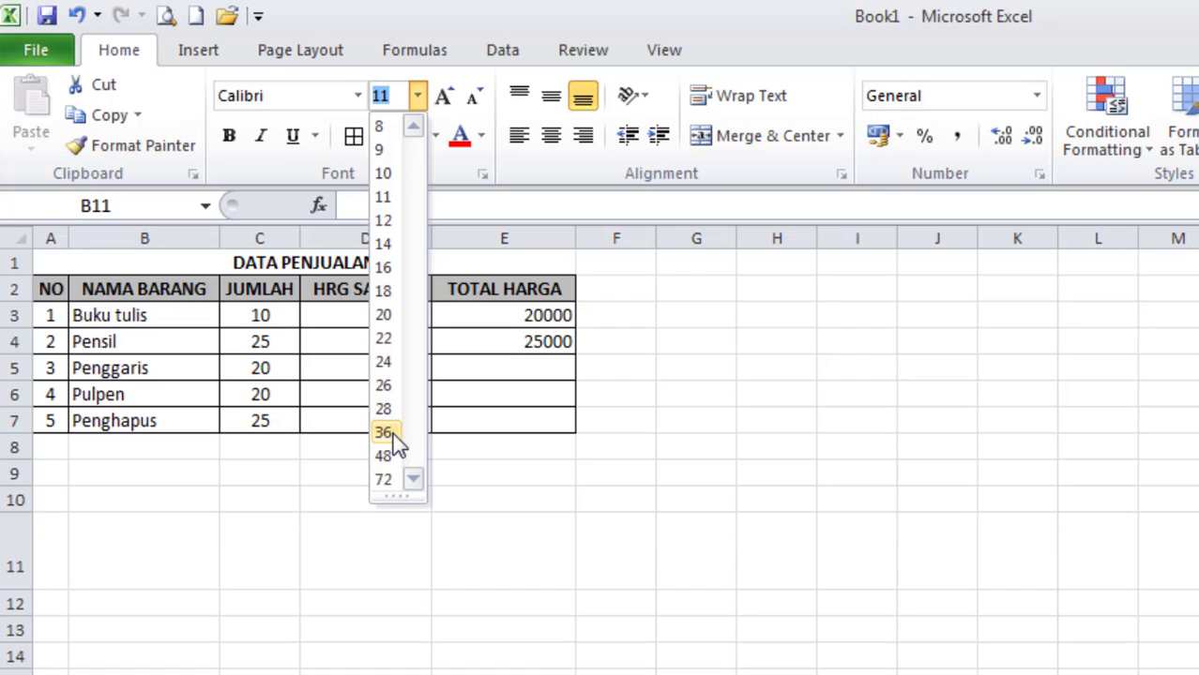
left_click(384, 456)
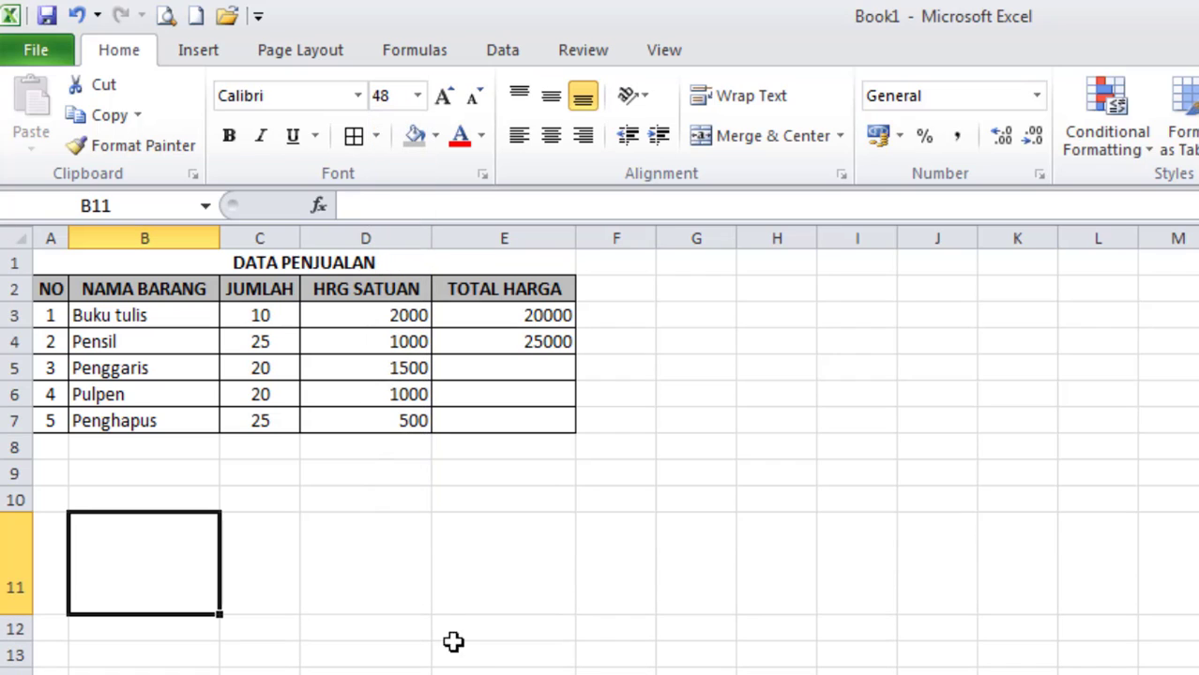
- Show the operators =, +, -, *, / and ^ one after another in cell B11, clearing each one
type("=")
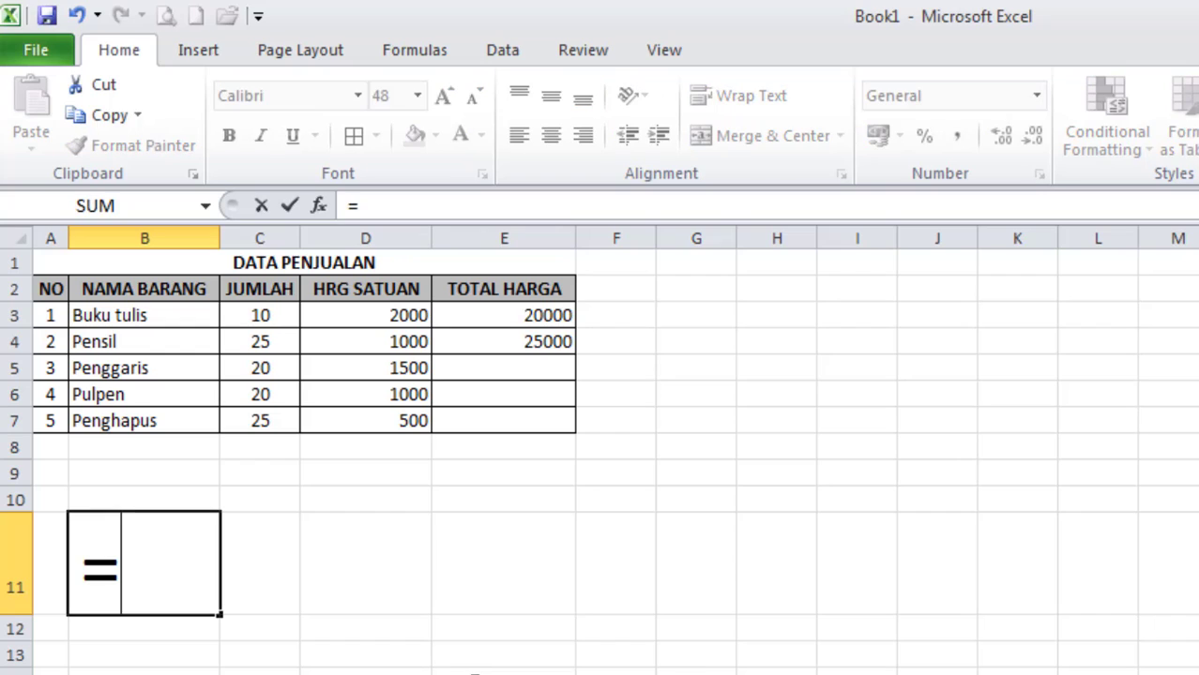
key("BackSpace")
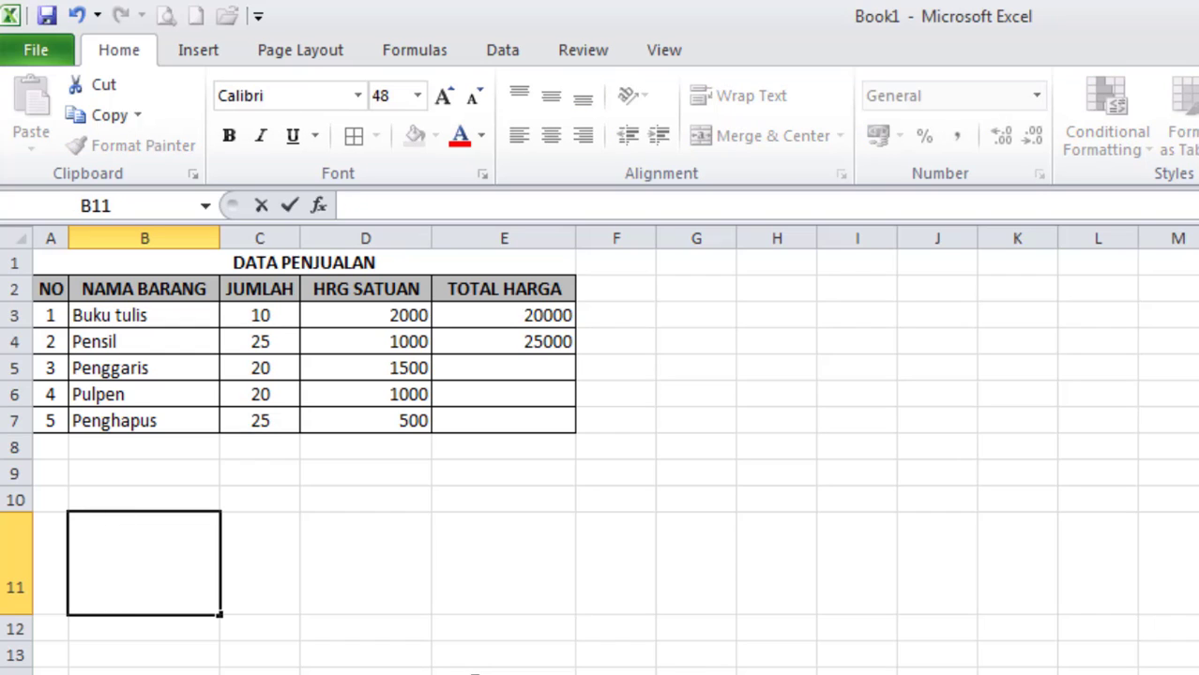
type("+")
key("BackSpace")
type("-")
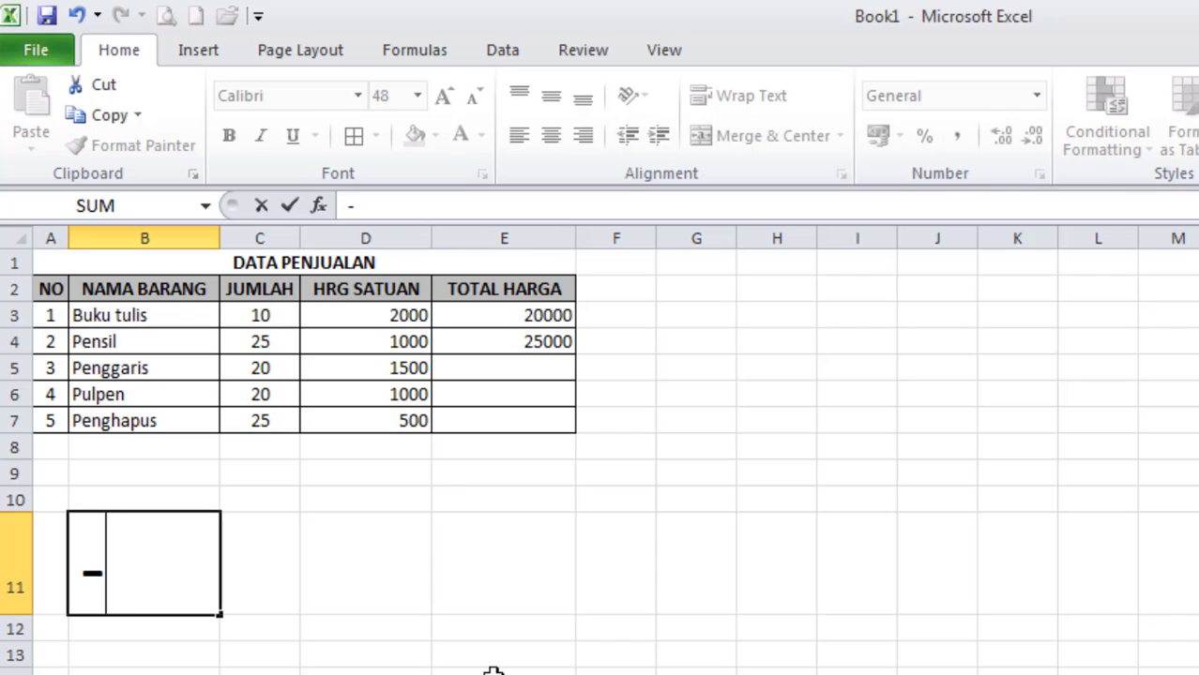
key("BackSpace")
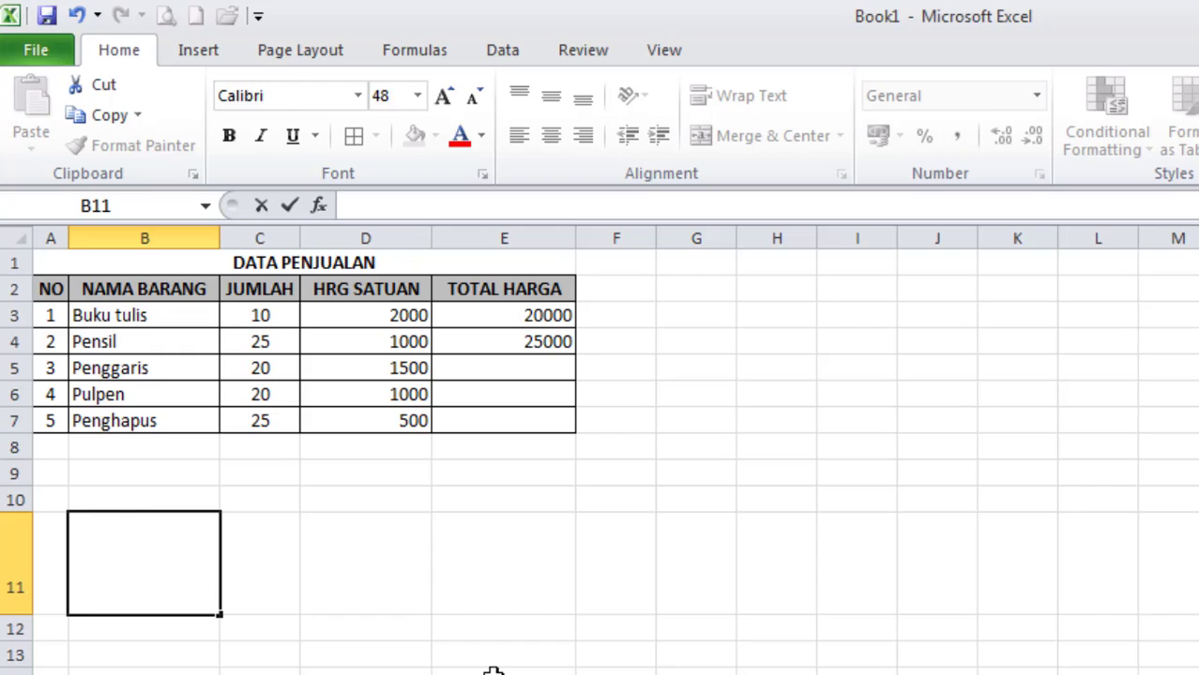
type("*")
key("BackSpace")
type("*")
key("BackSpace")
type("/")
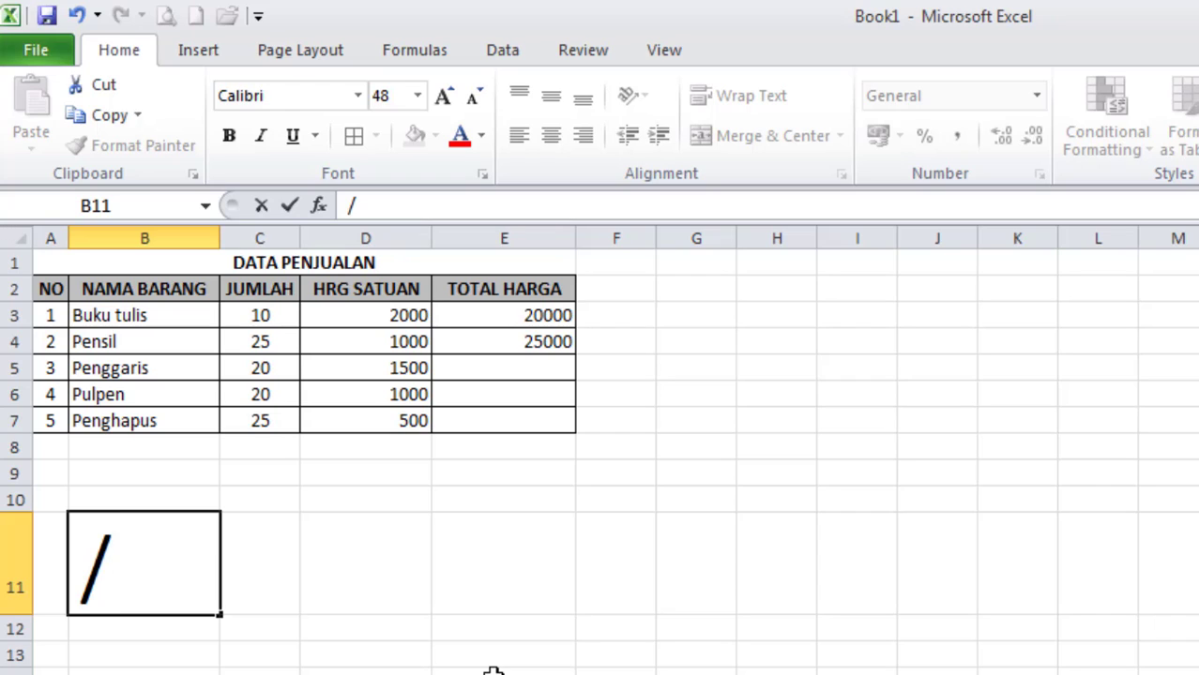
key("BackSpace")
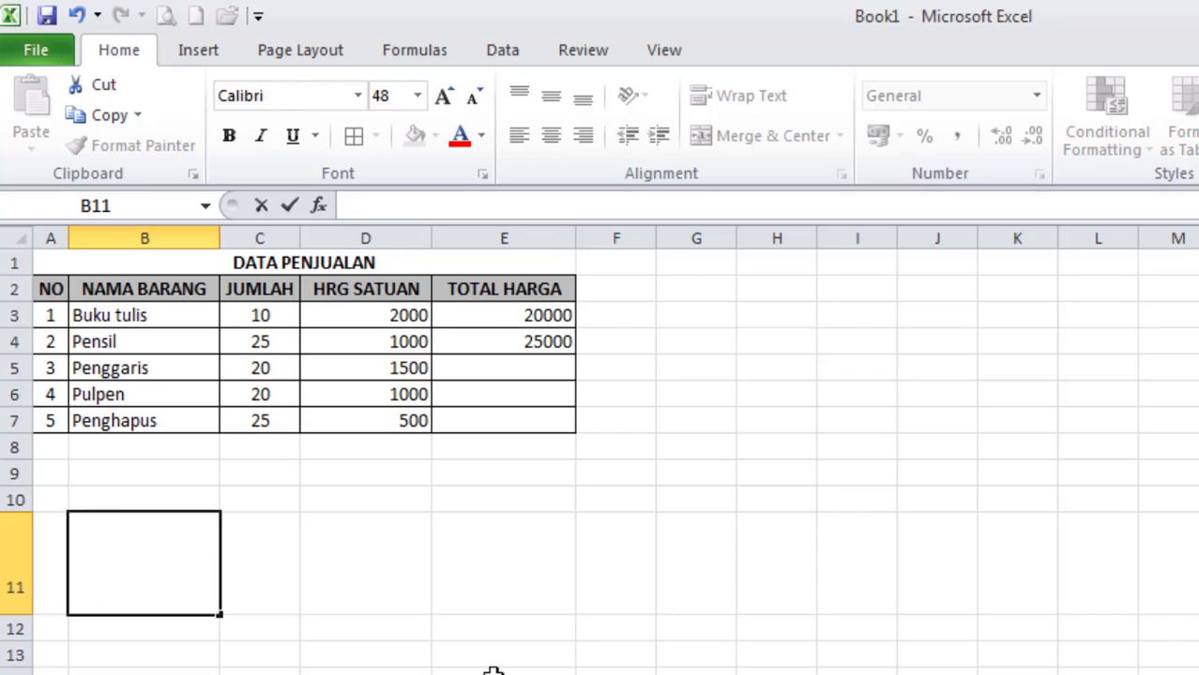
type("^")
key("BackSpace")
key("Escape")
left_click(227, 574)
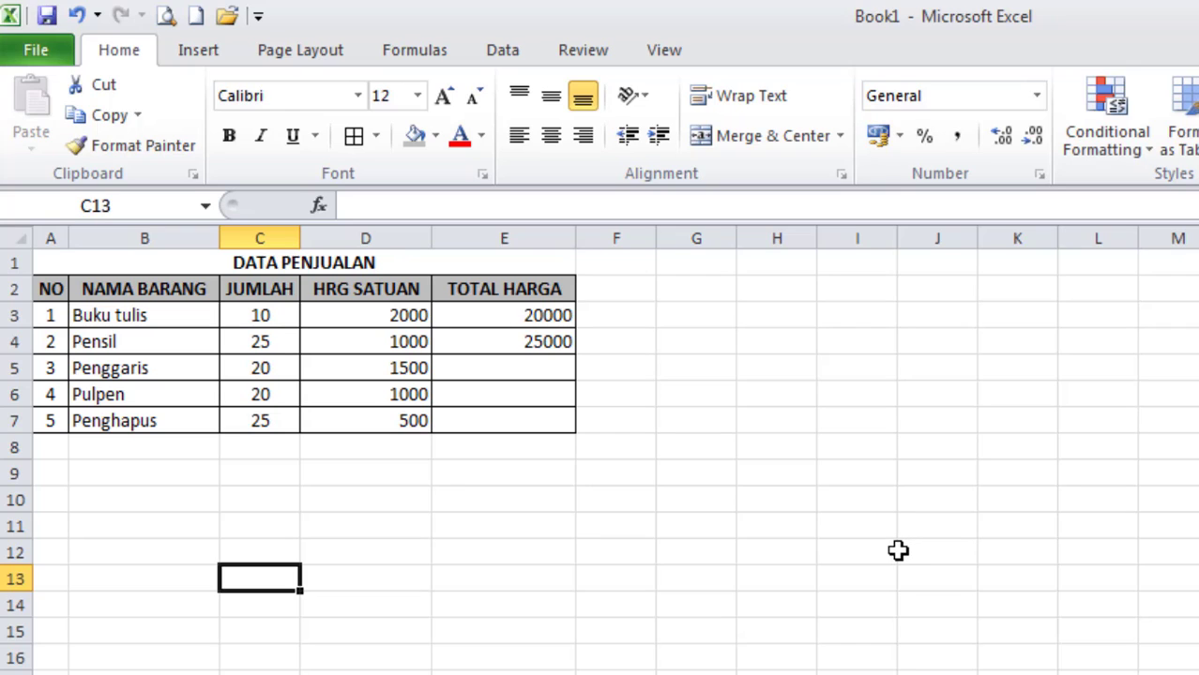
- Fill the TOTAL HARGA formula from E4 down through E7
left_click(518, 340)
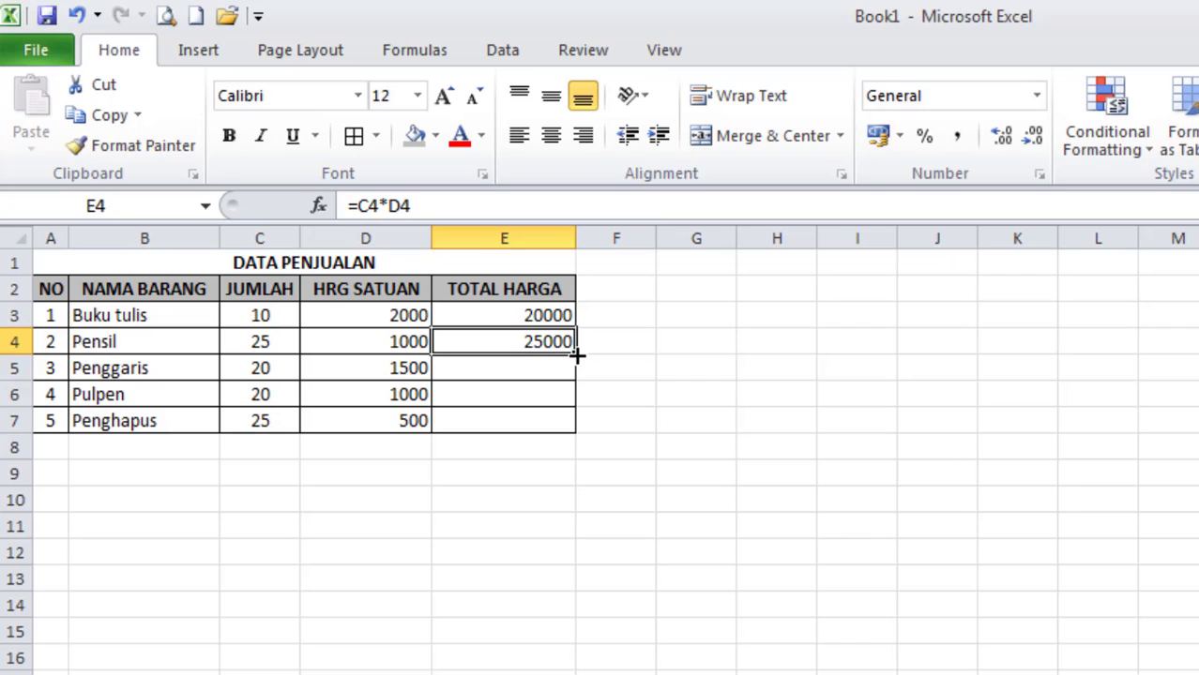
left_click_drag(578, 355, 576, 430)
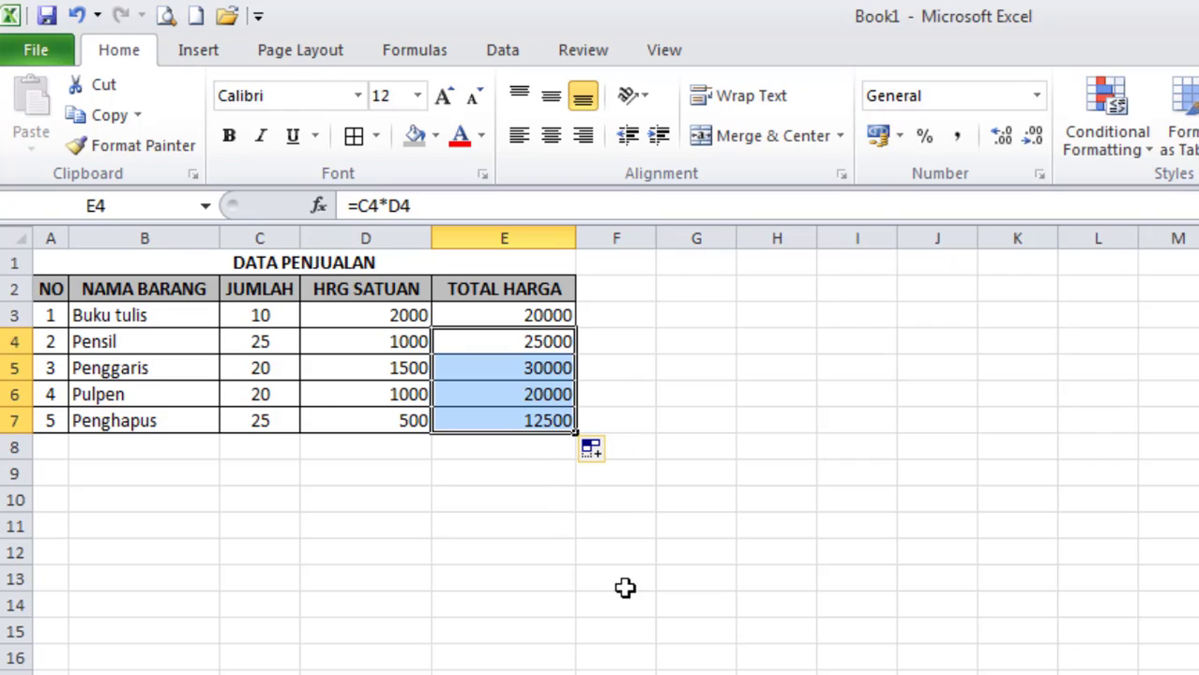
left_click(659, 394)
- Check the copied multiplication formulas in cells E4 to E7
left_click(538, 342)
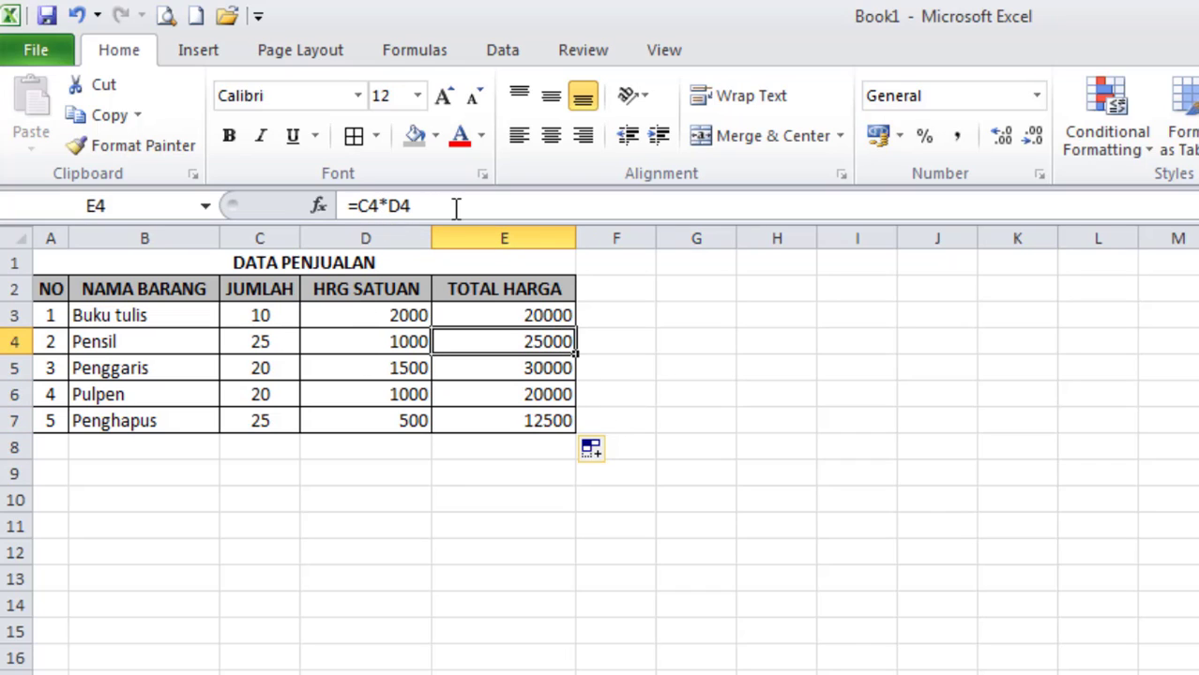
left_click(547, 368)
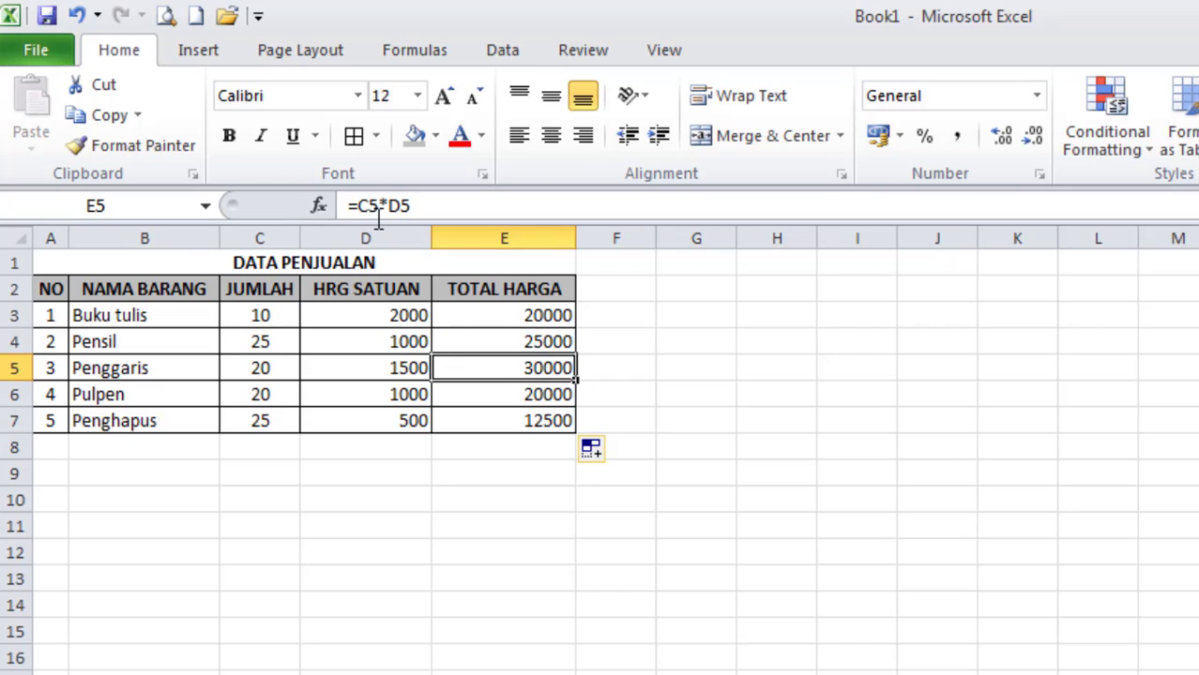
left_click(540, 398)
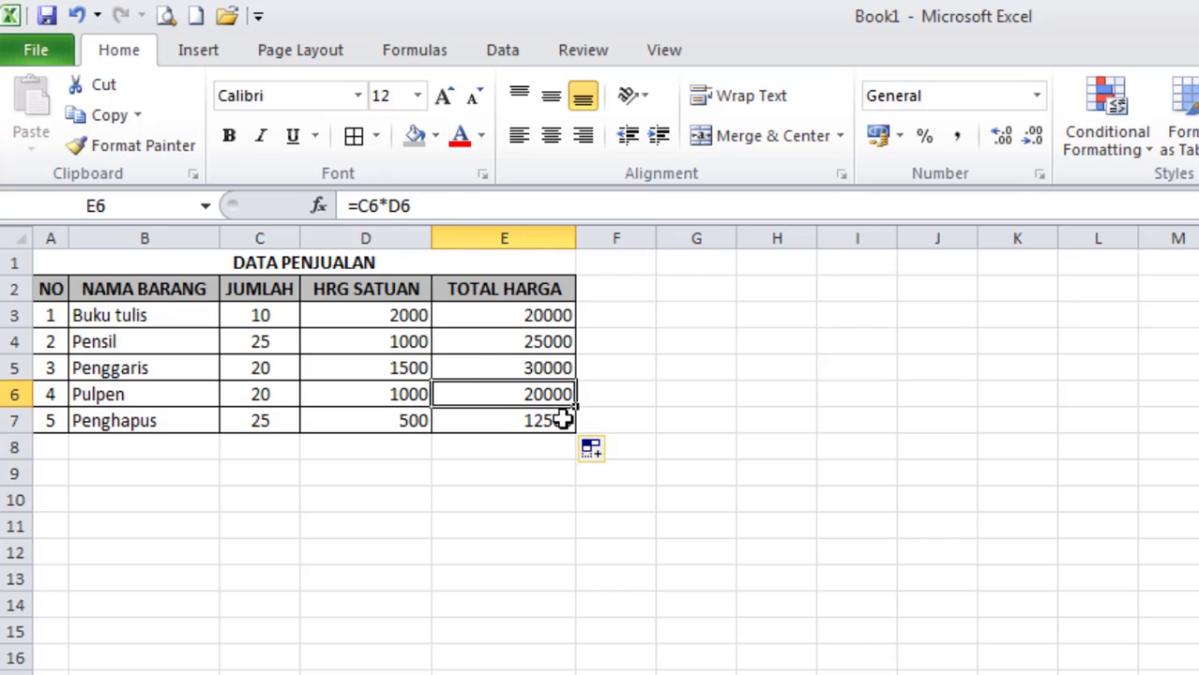
left_click(560, 368)
left_click(554, 388)
left_click(554, 420)
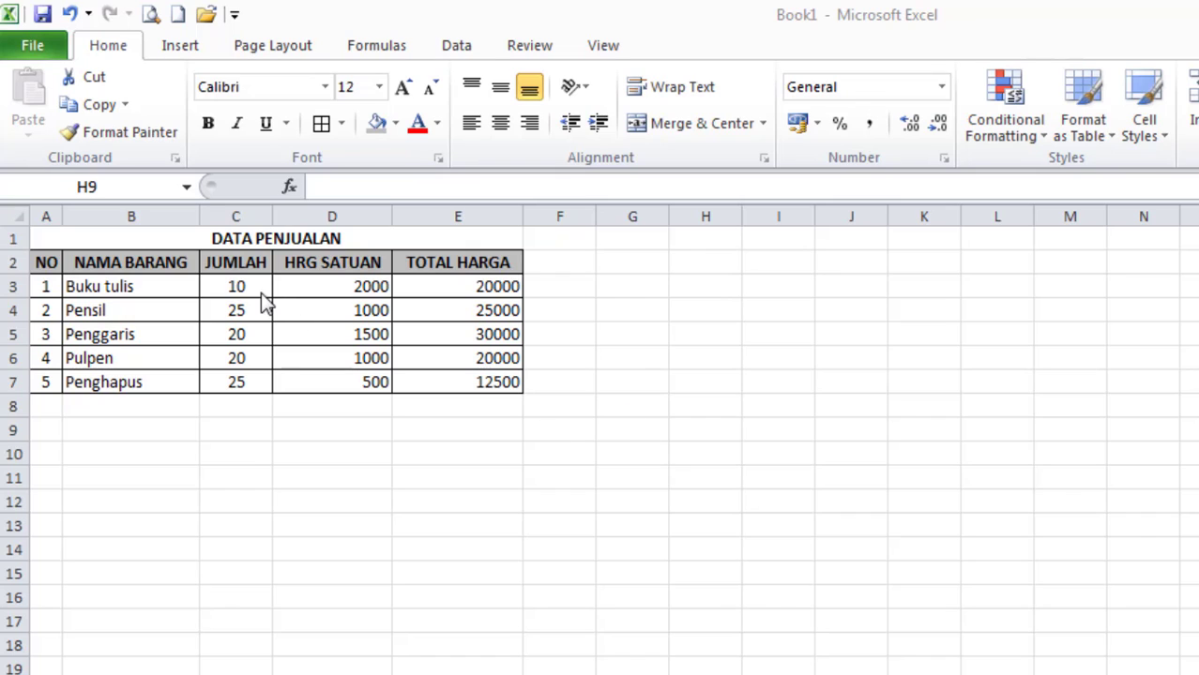
- Apply the Number format to C3:E7 and open the detailed number format settings for that range
left_click(229, 286)
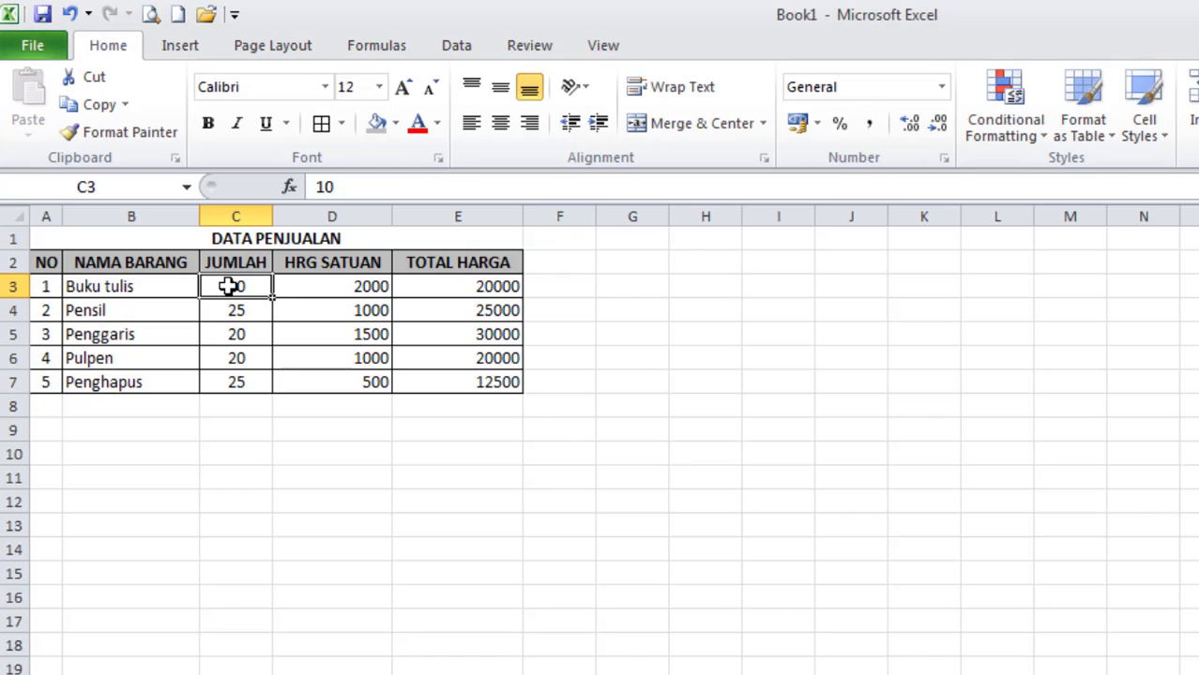
left_click_drag(229, 286, 450, 383)
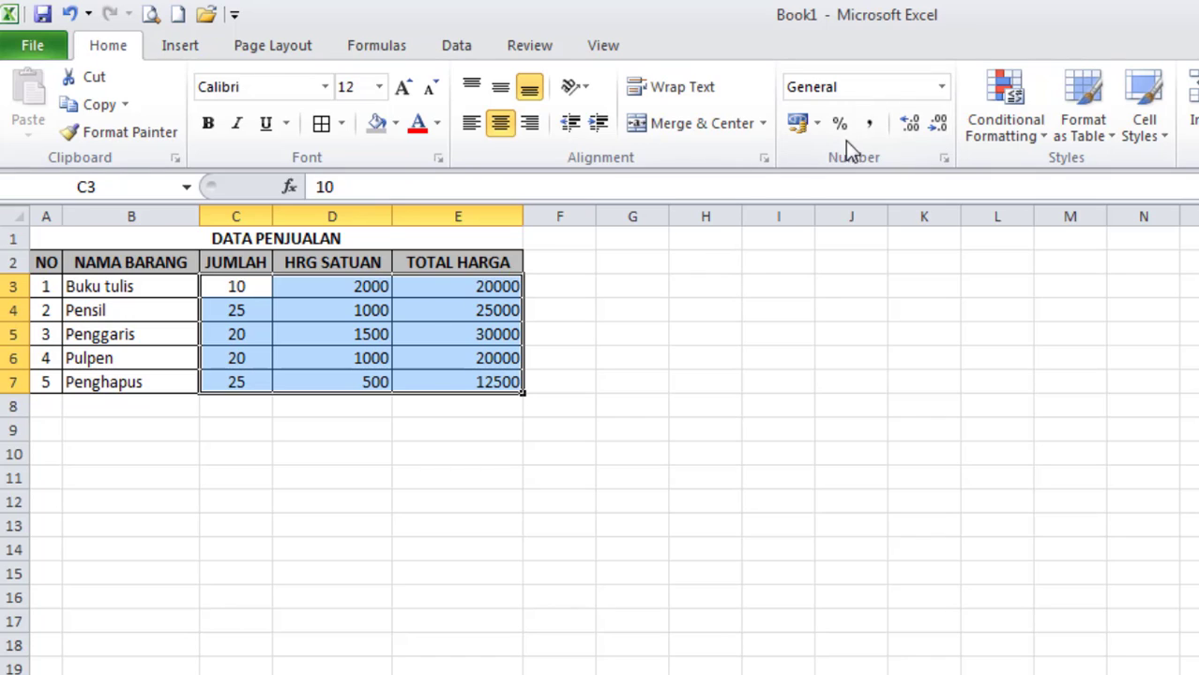
left_click(940, 90)
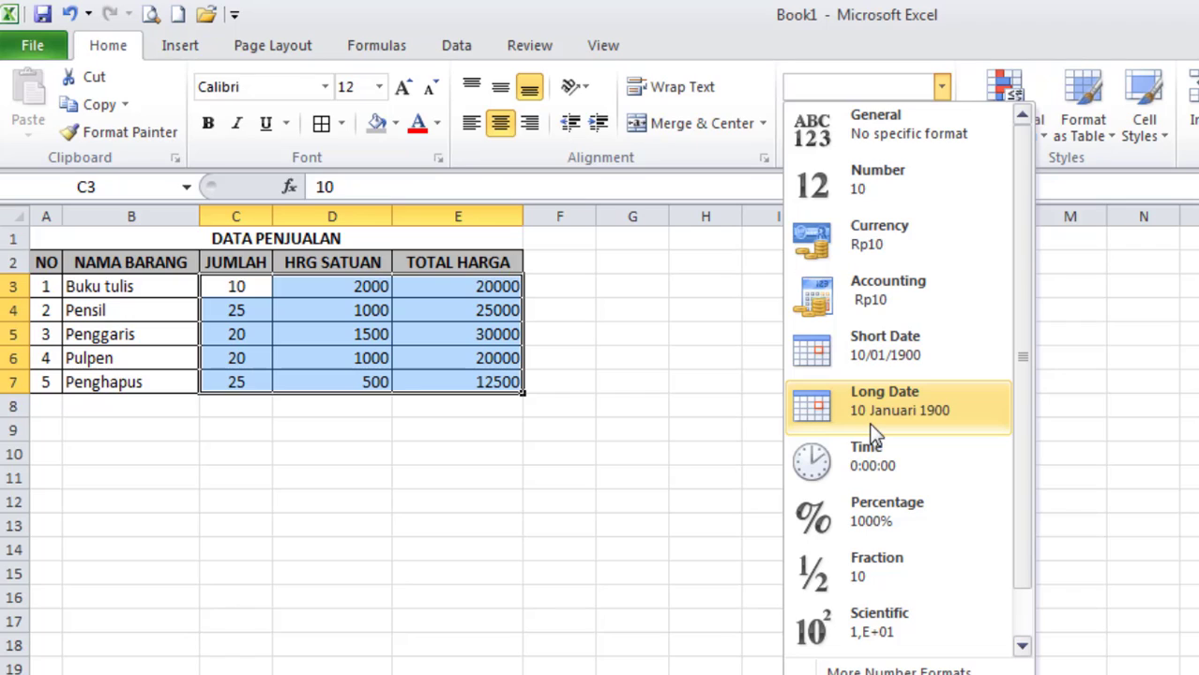
left_click(936, 189)
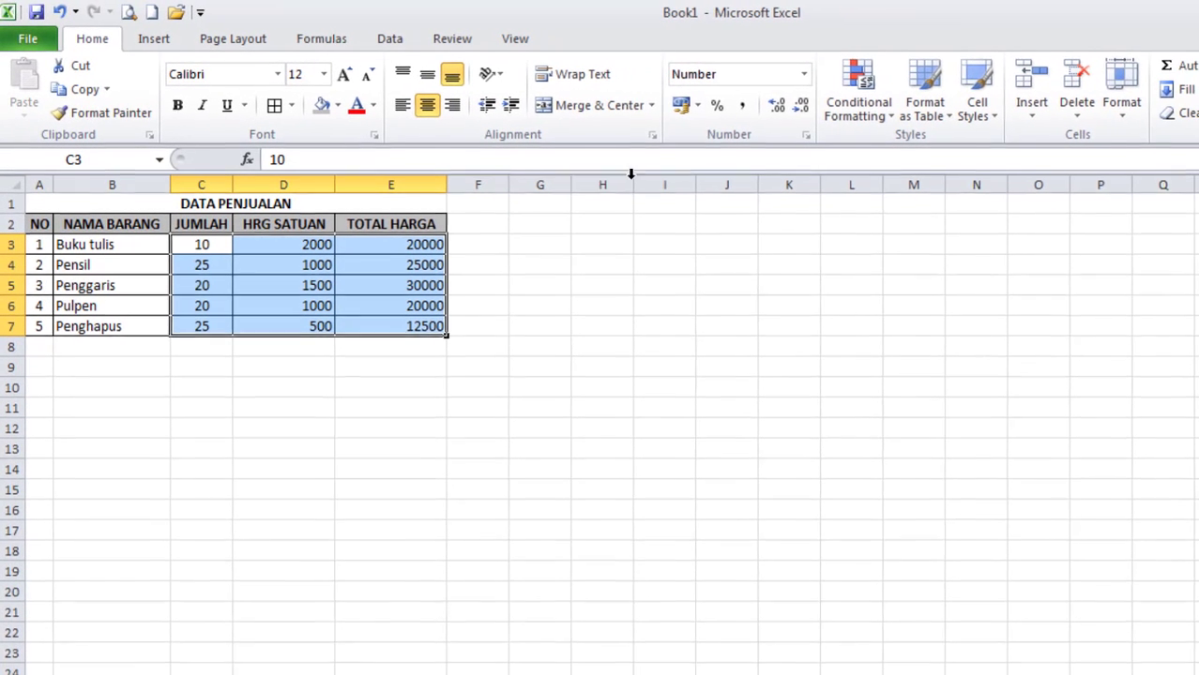
left_click(804, 75)
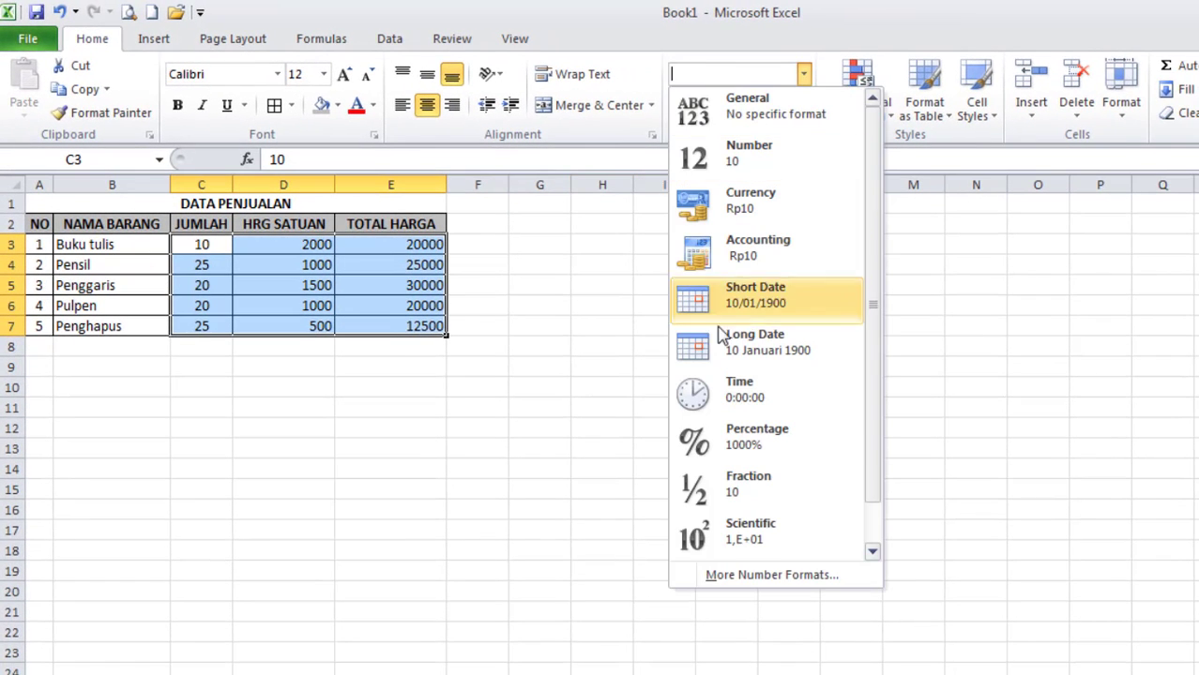
left_click(761, 580)
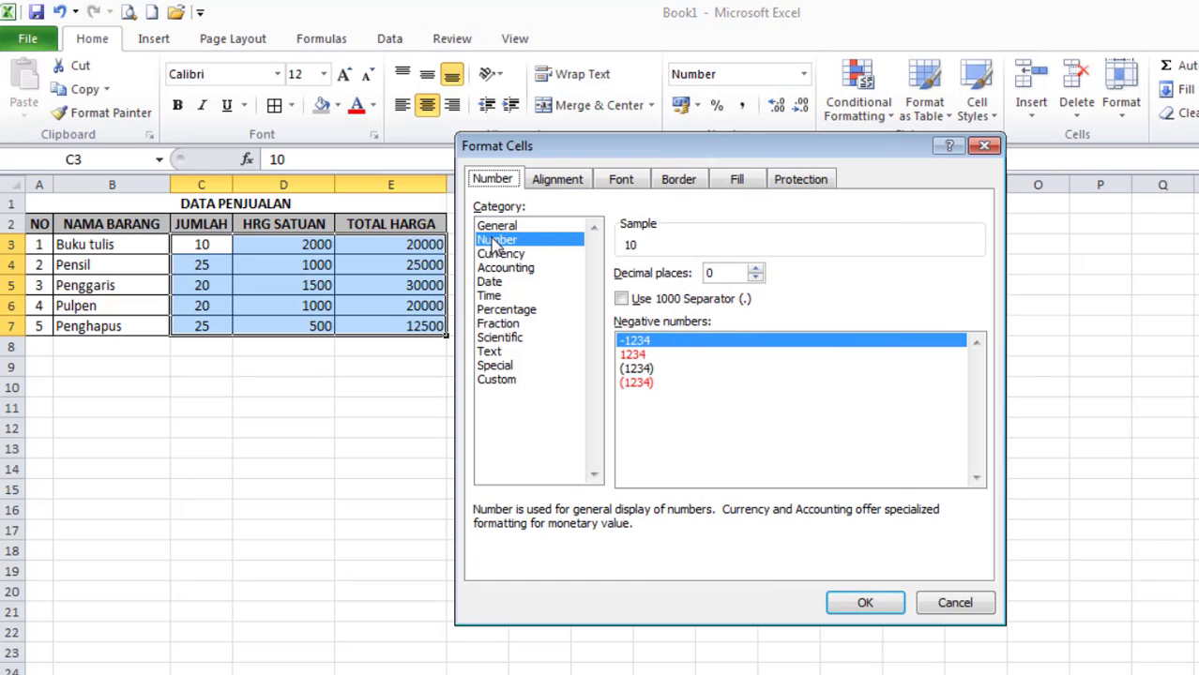
- Try one and two decimal places for the Number format, and return the setting to 0
left_click(756, 269)
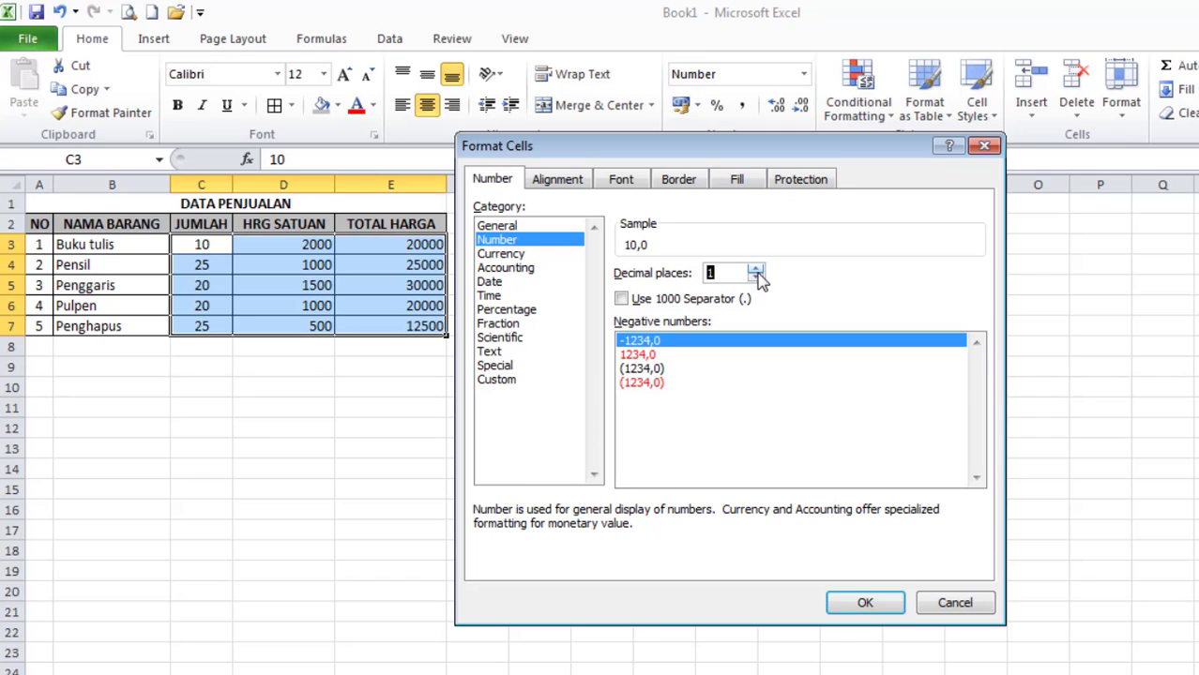
left_click(756, 270)
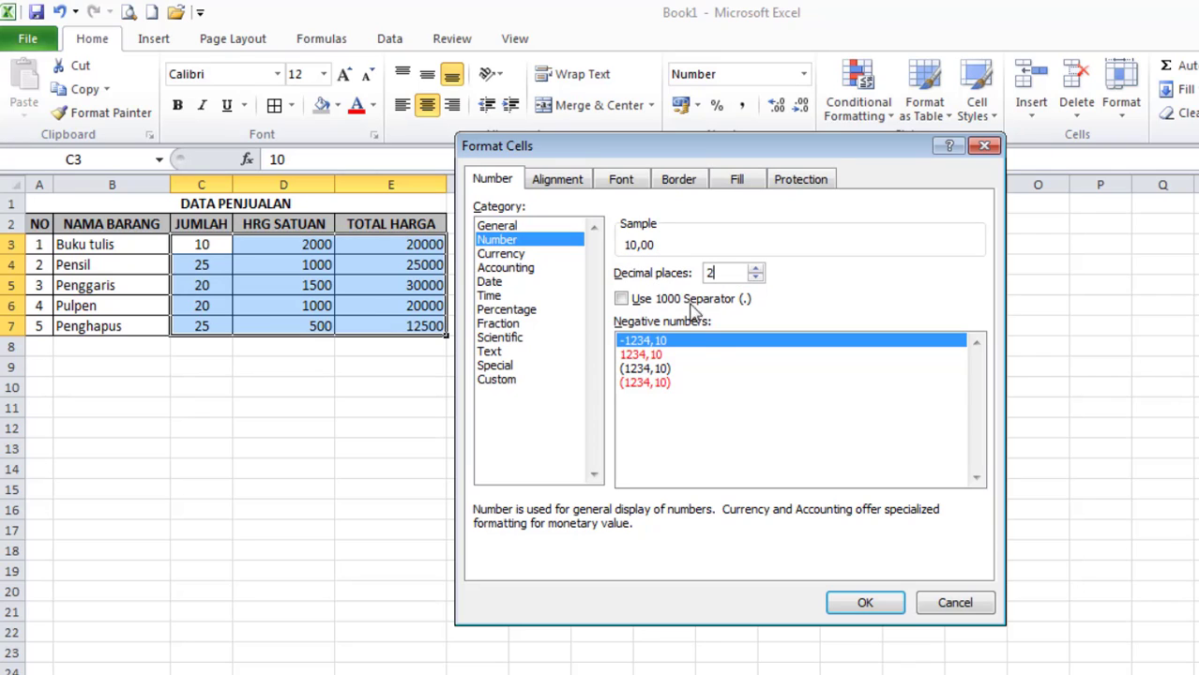
left_click(756, 278)
left_click(755, 278)
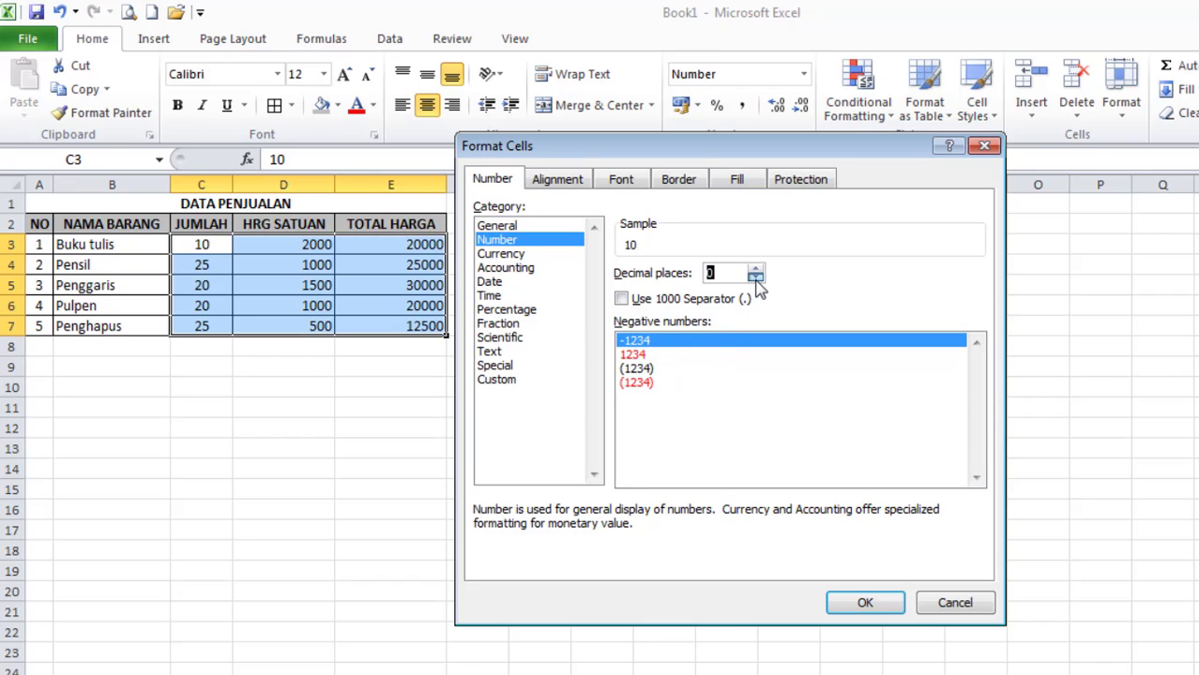
- Turn on the 1000 separator for the Number format of C3:E7 and apply it
left_click(622, 301)
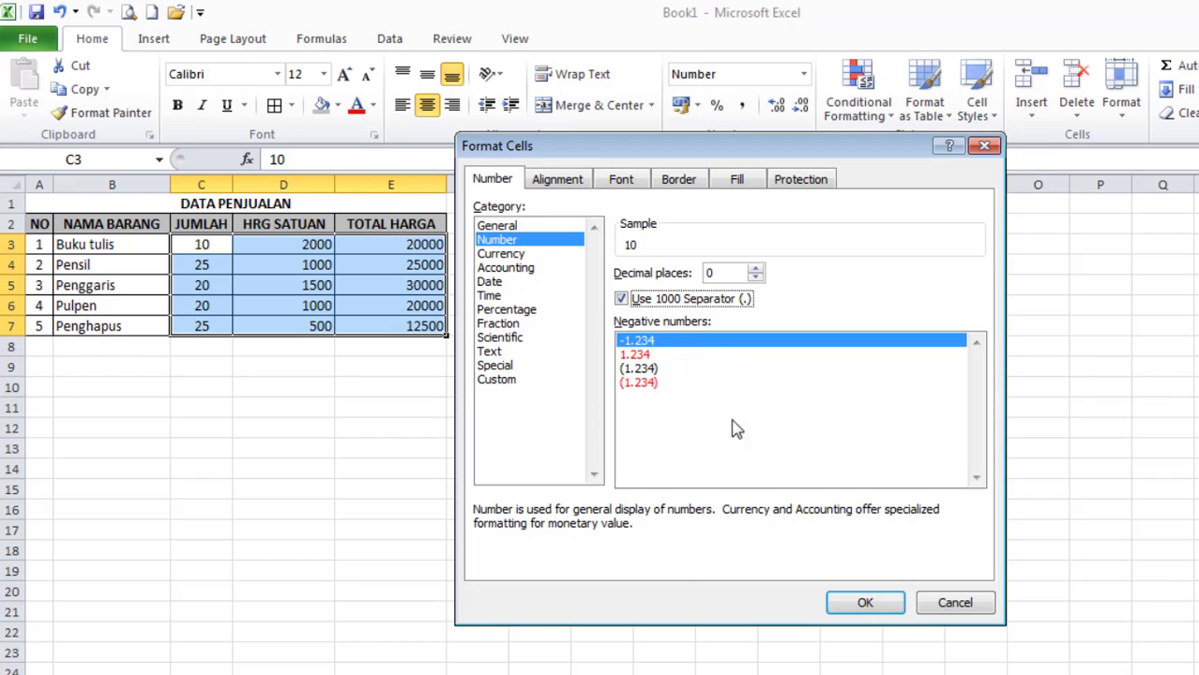
left_click(865, 604)
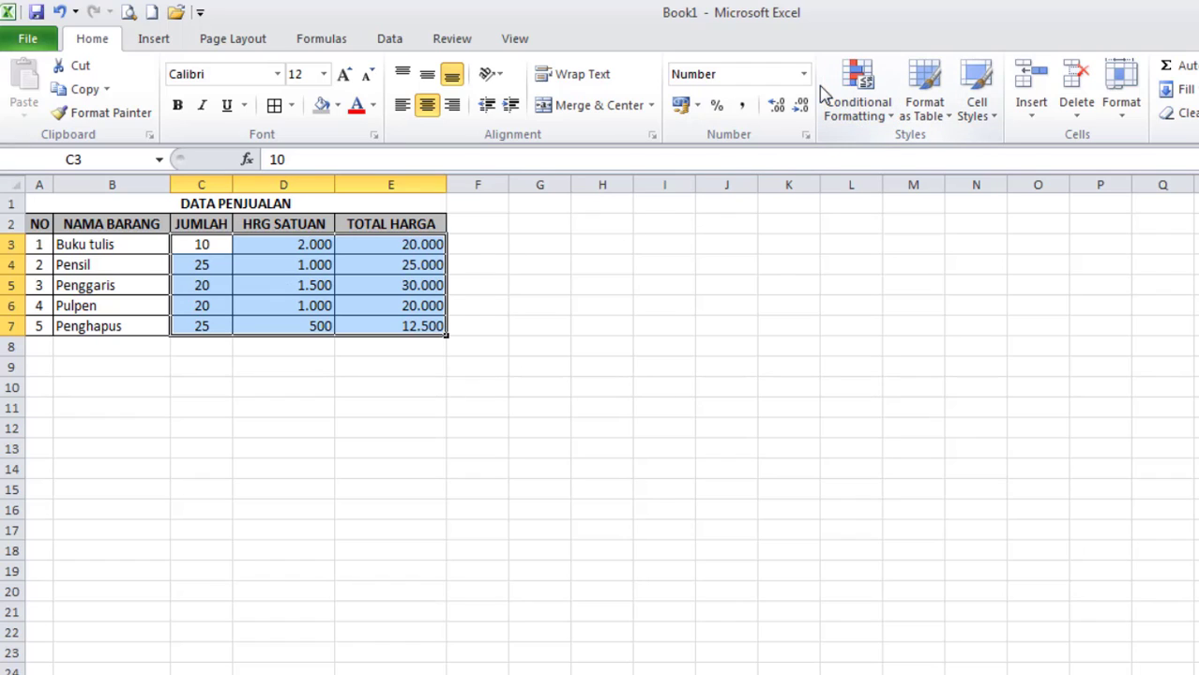
- Apply the Currency format to the unit and total prices in D3:E7, and switch them to Accounting
left_click(246, 284)
left_click_drag(270, 244, 377, 324)
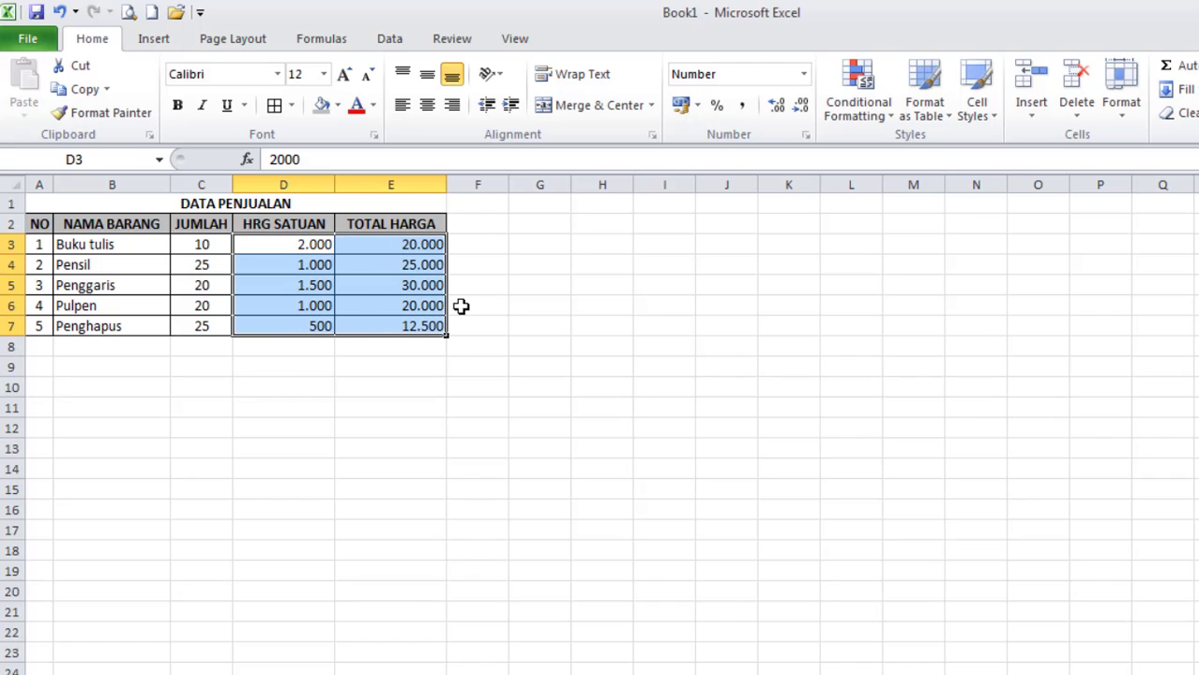
left_click(804, 75)
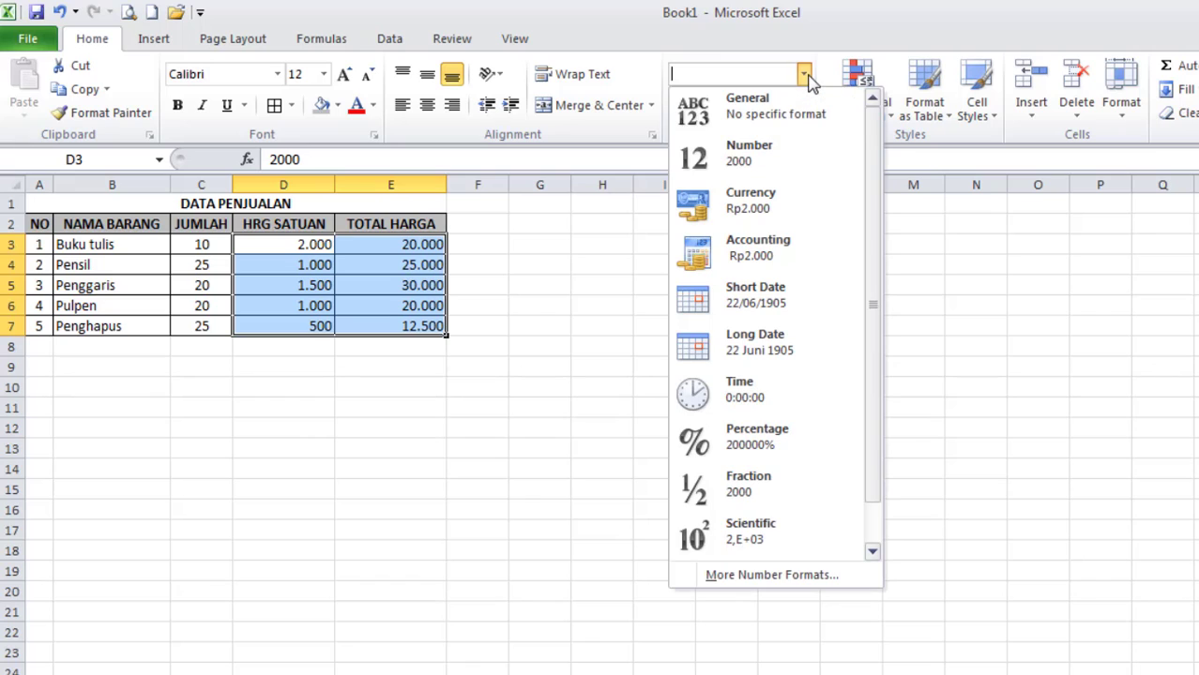
left_click(798, 214)
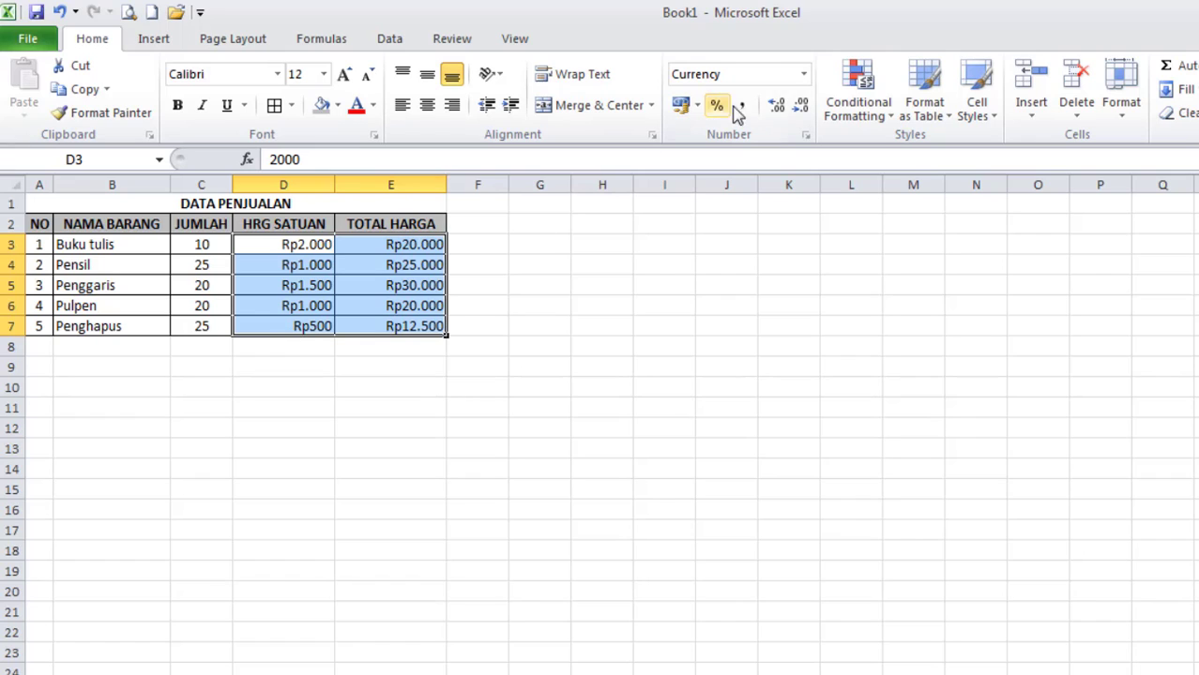
left_click(804, 75)
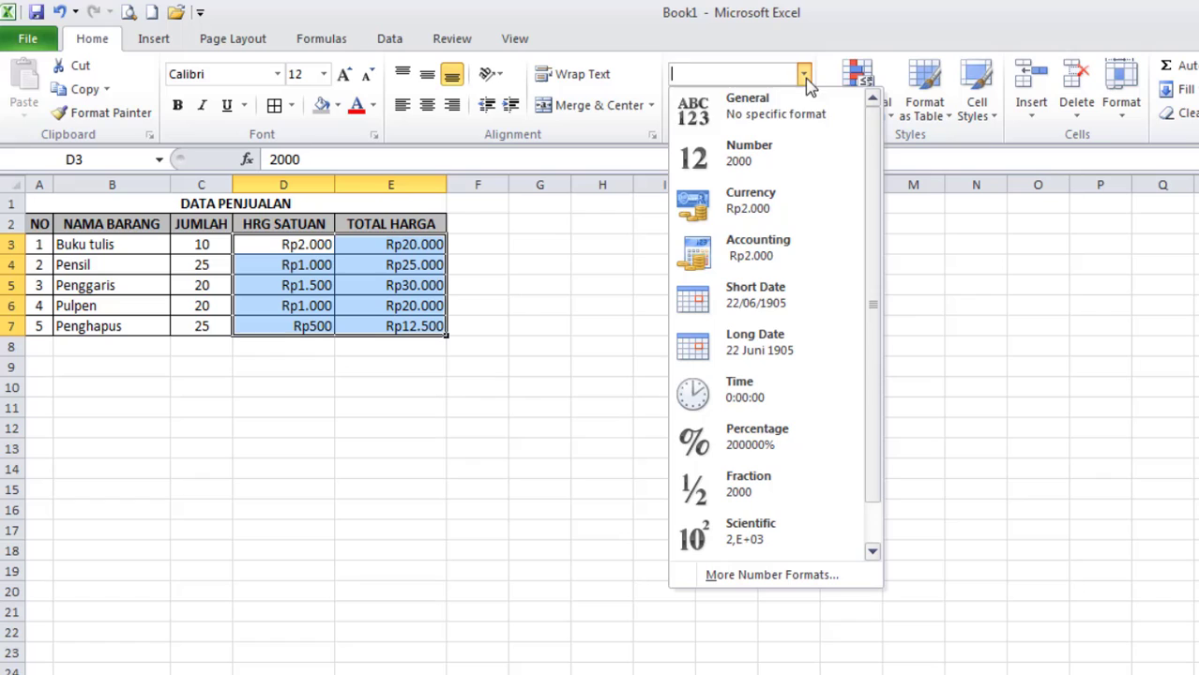
left_click(758, 263)
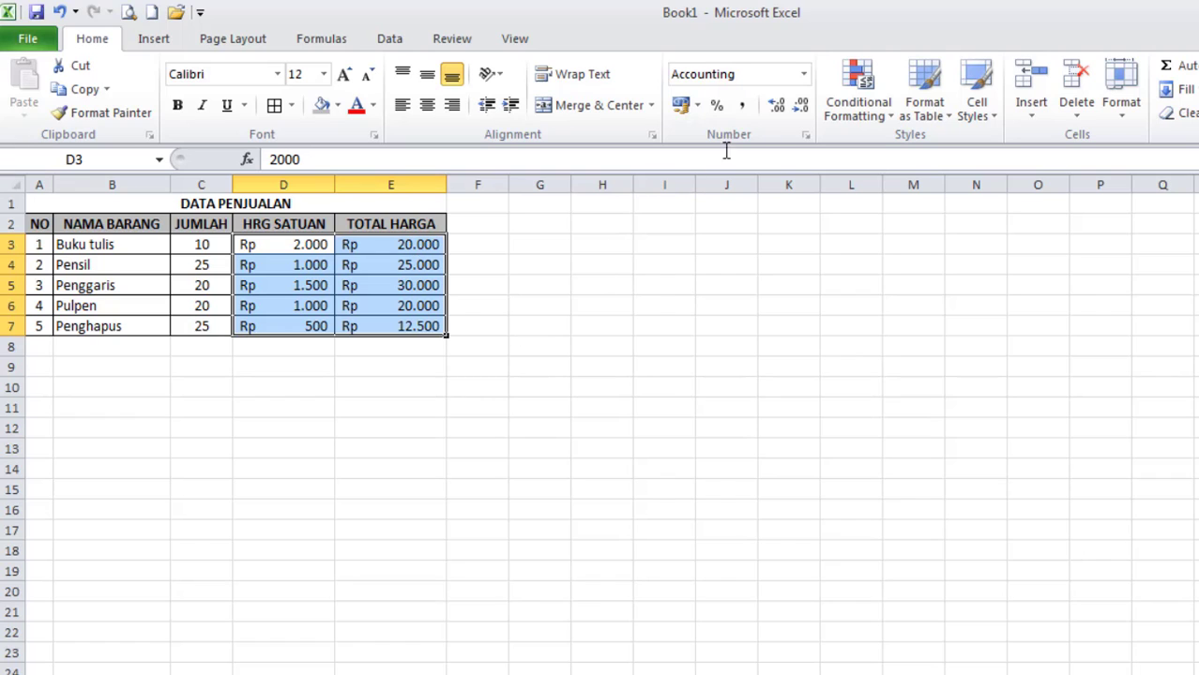
left_click(803, 73)
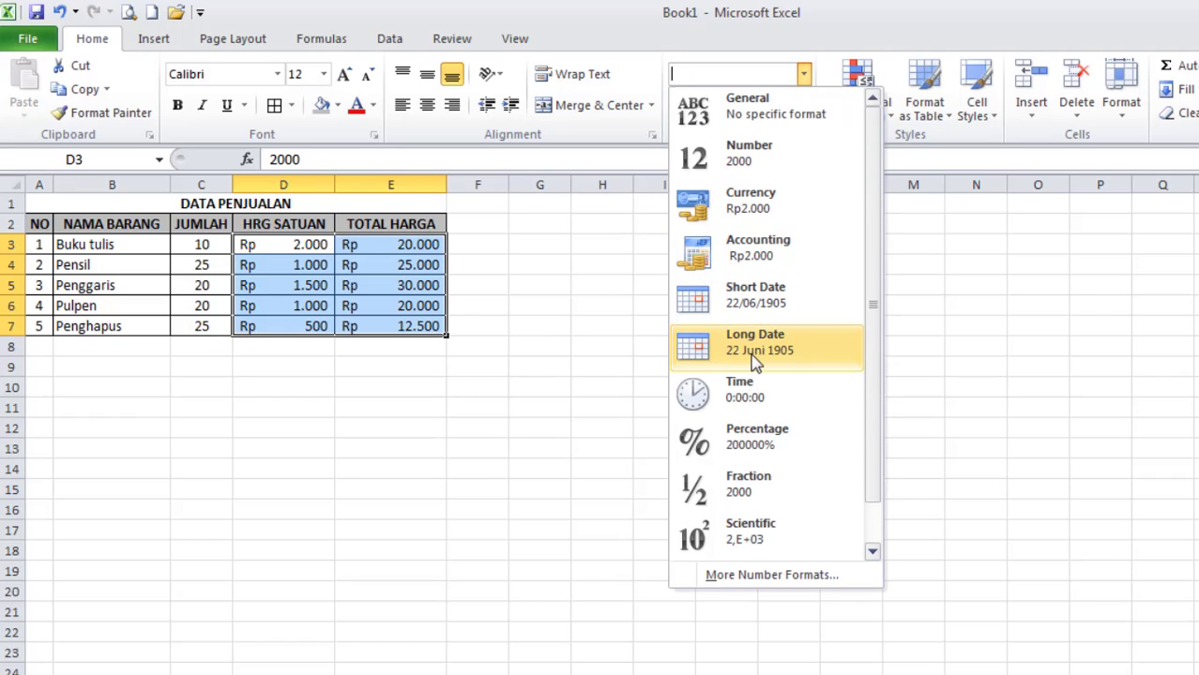
left_click_drag(872, 461, 872, 501)
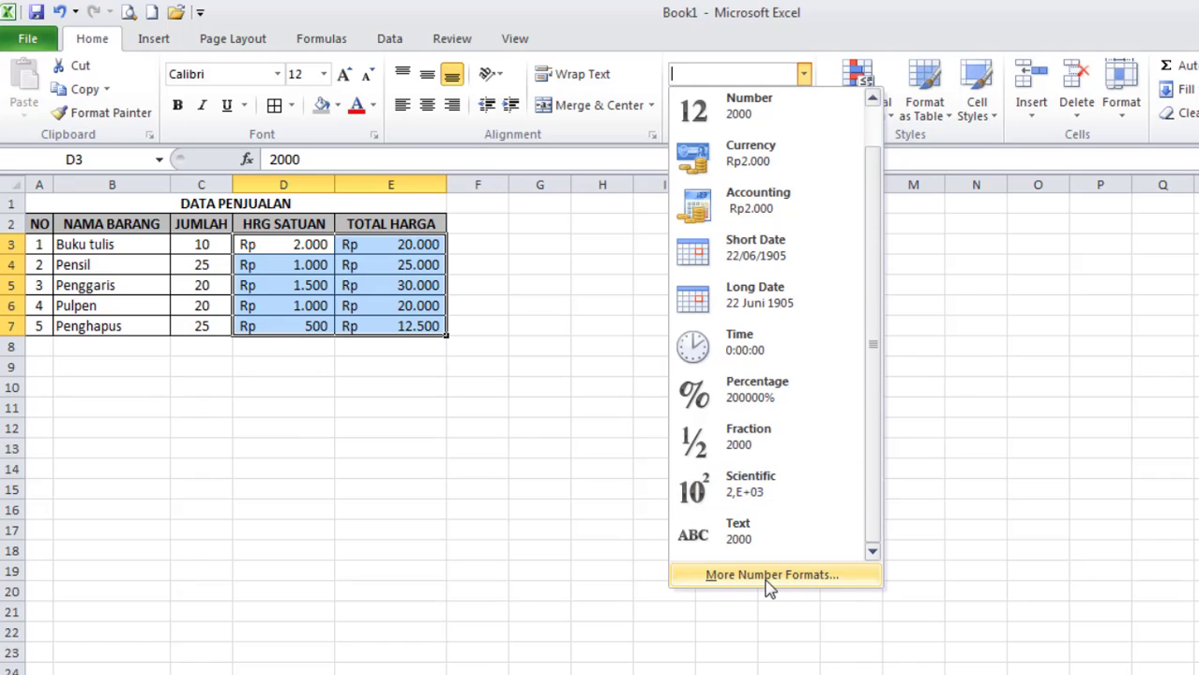
left_click(582, 432)
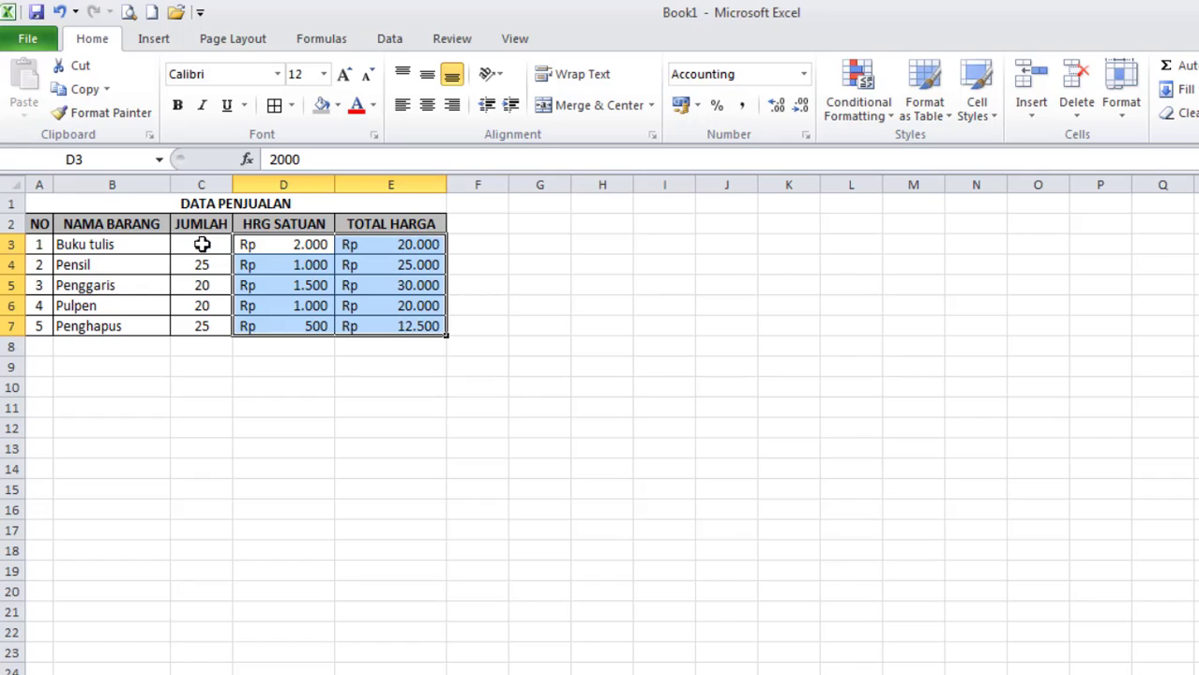
- Try adding the unit "biji" directly to the quantity in C3 so the cell contains "10 biji"
left_click_drag(201, 243, 200, 326)
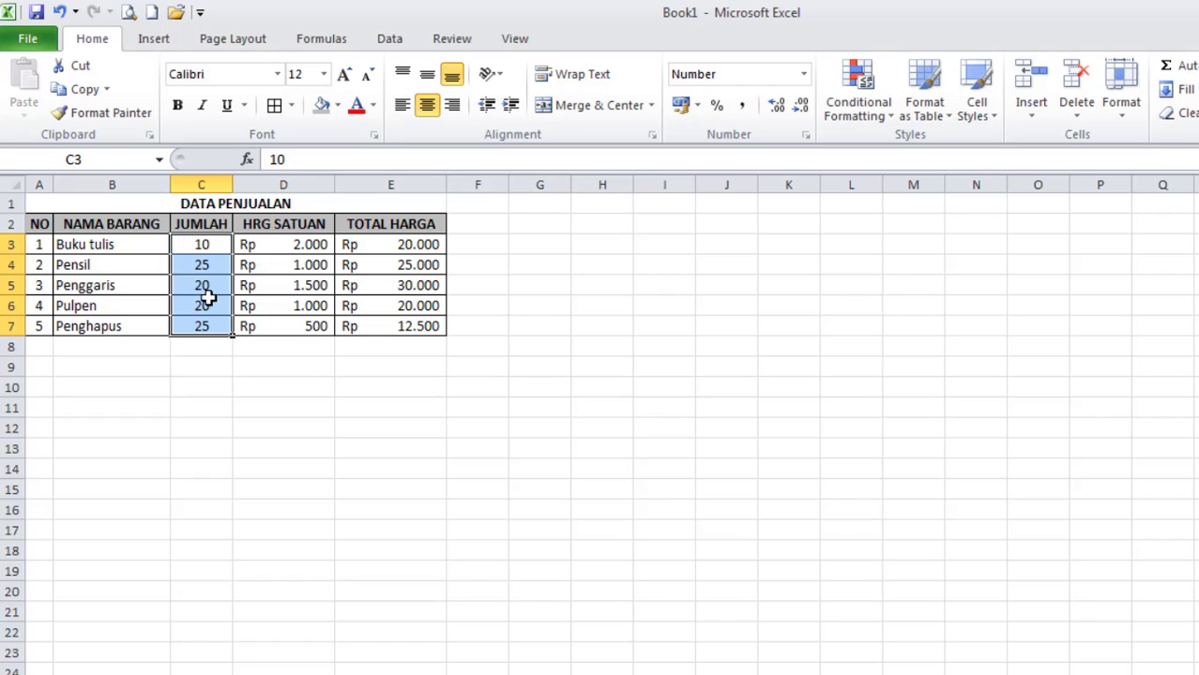
left_click(211, 246)
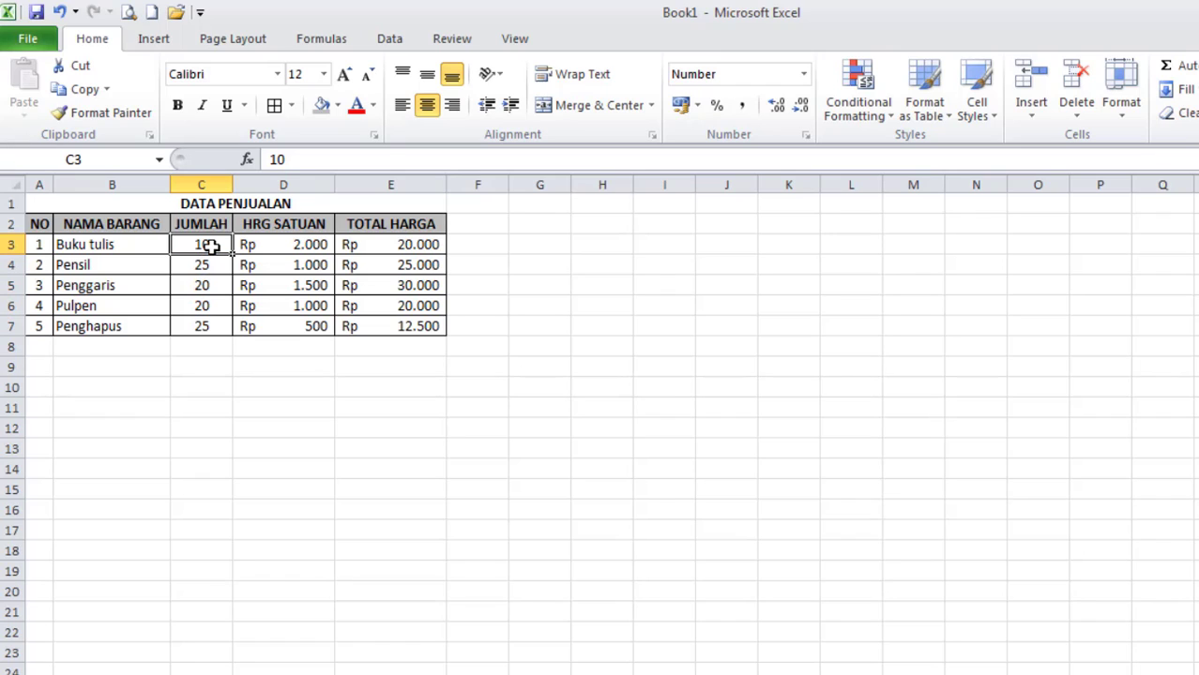
left_click(337, 164)
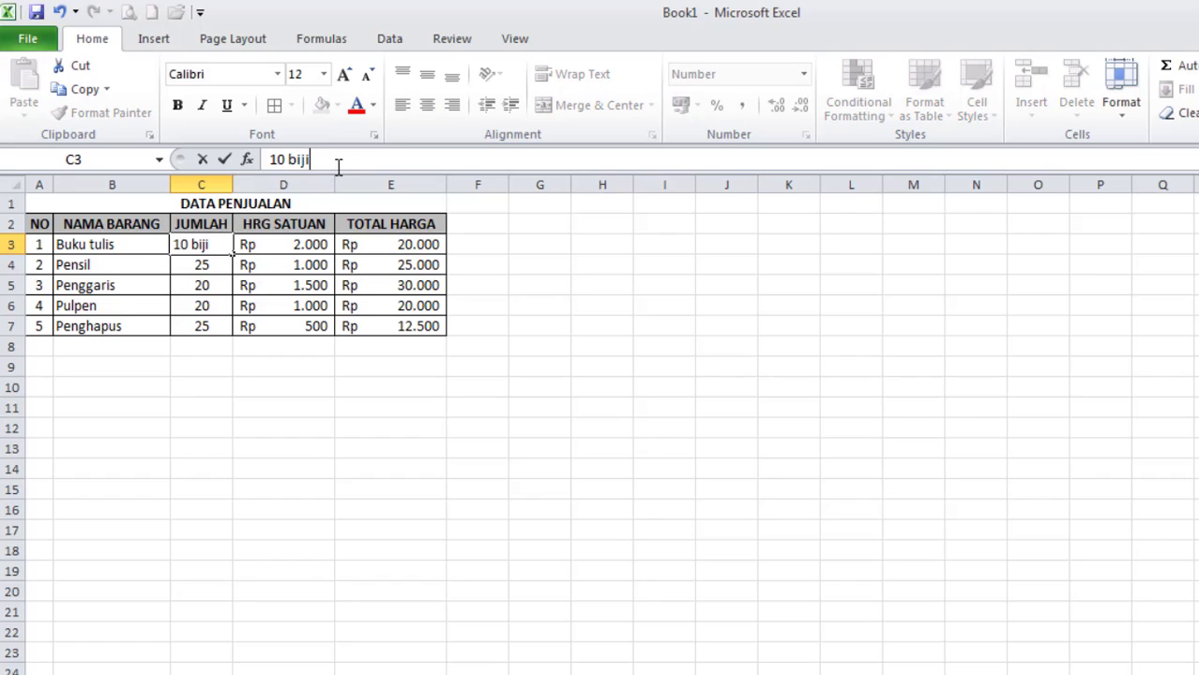
key("Return")
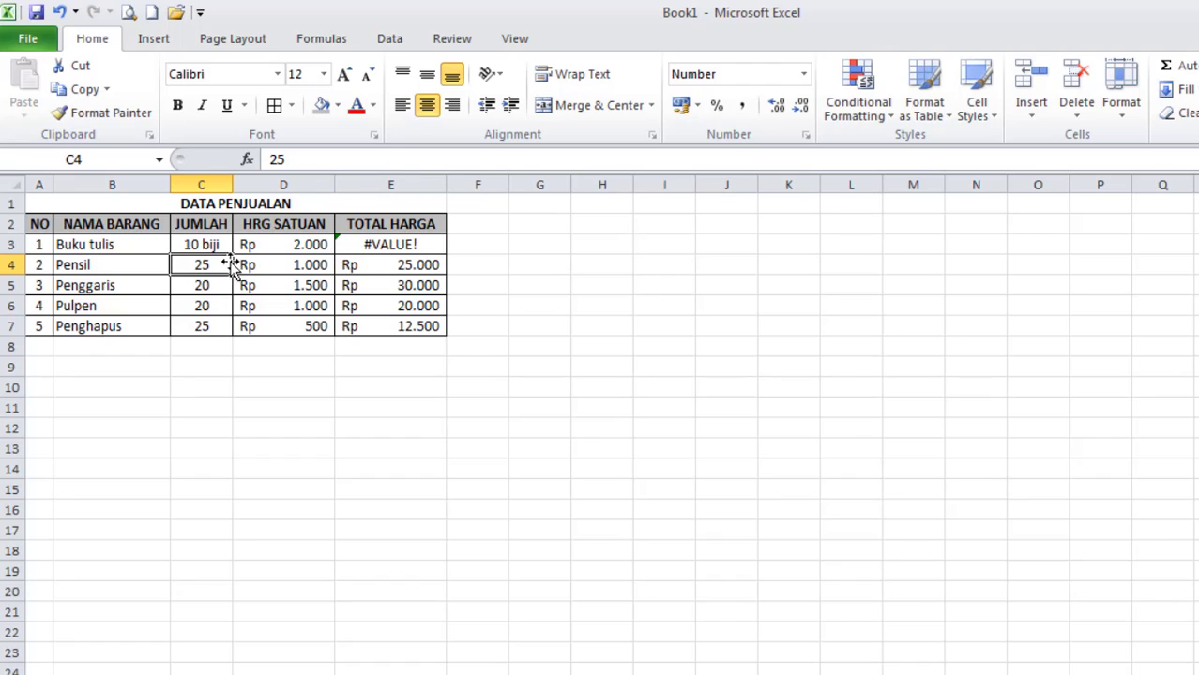
- Replace the text quantity in C3 with the plain number 10
left_click(203, 245)
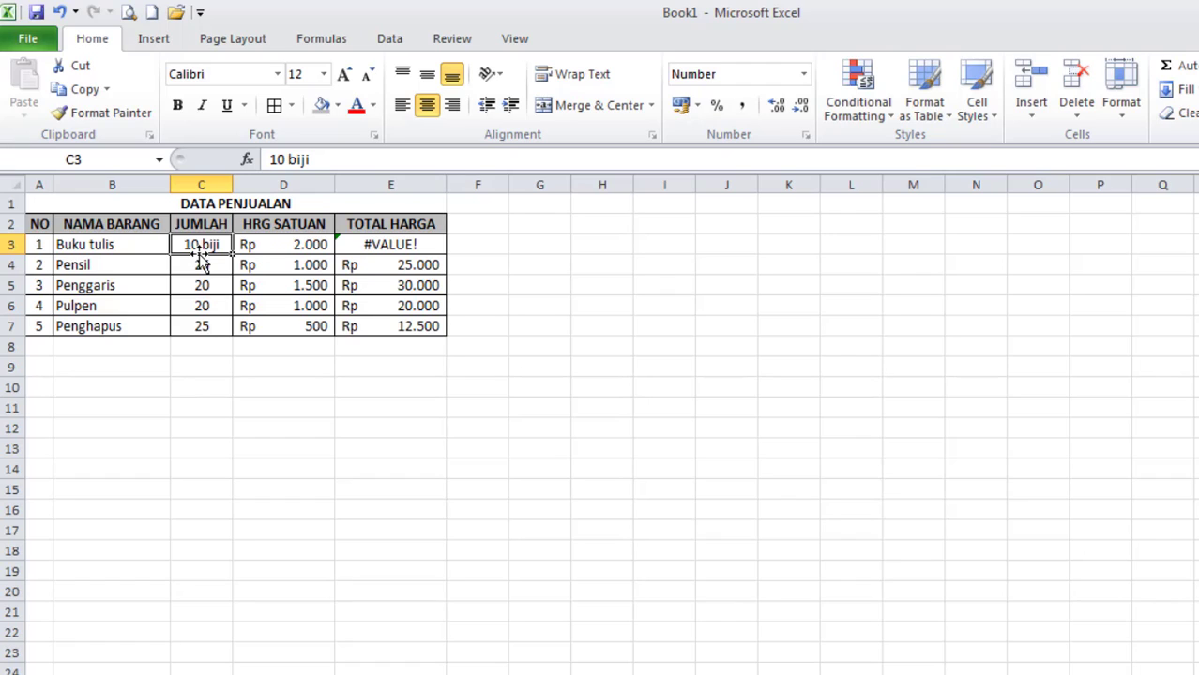
left_click(285, 248)
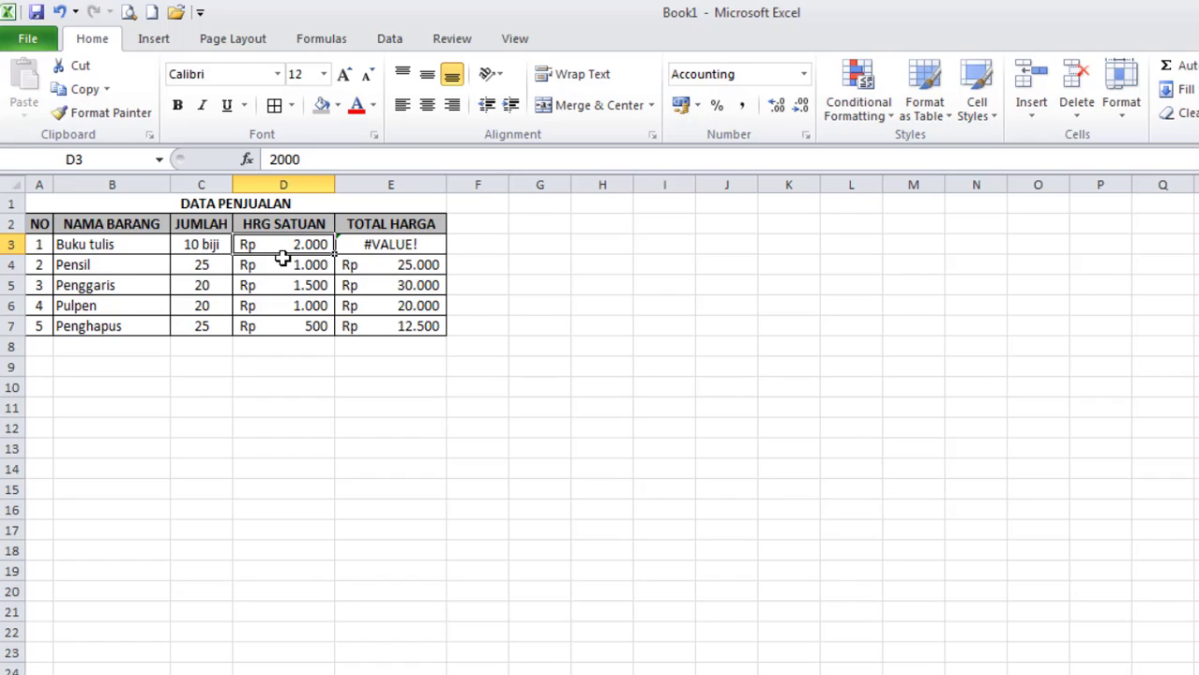
left_click(208, 247)
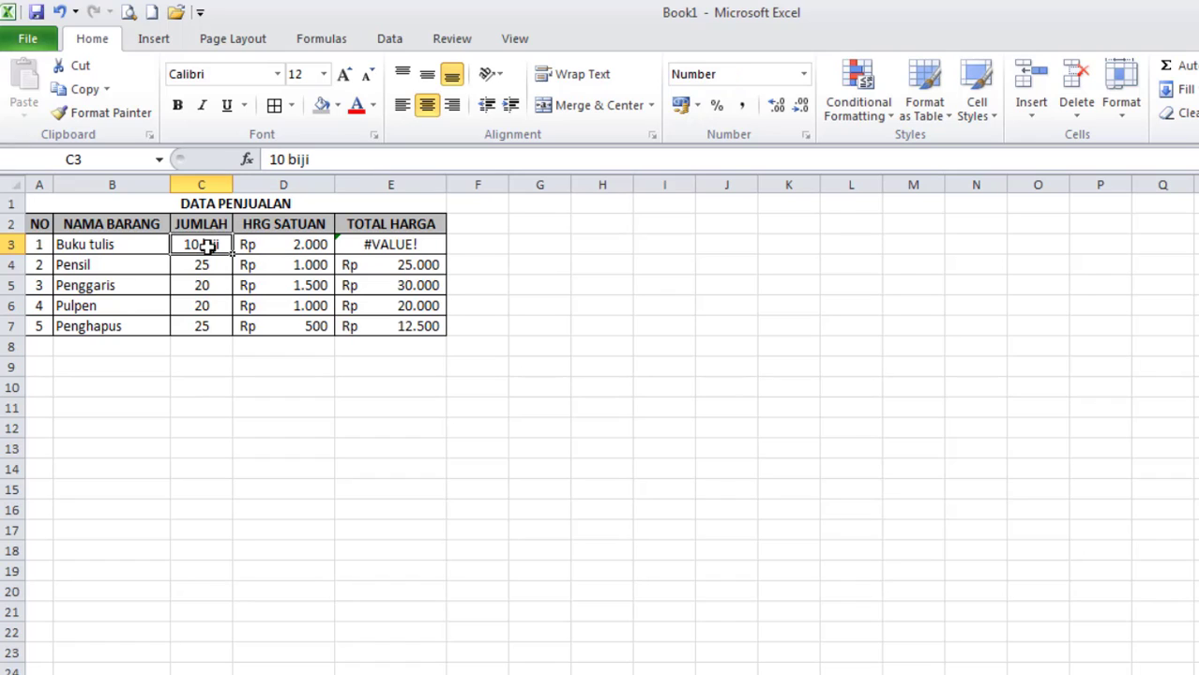
type("10")
key("Return")
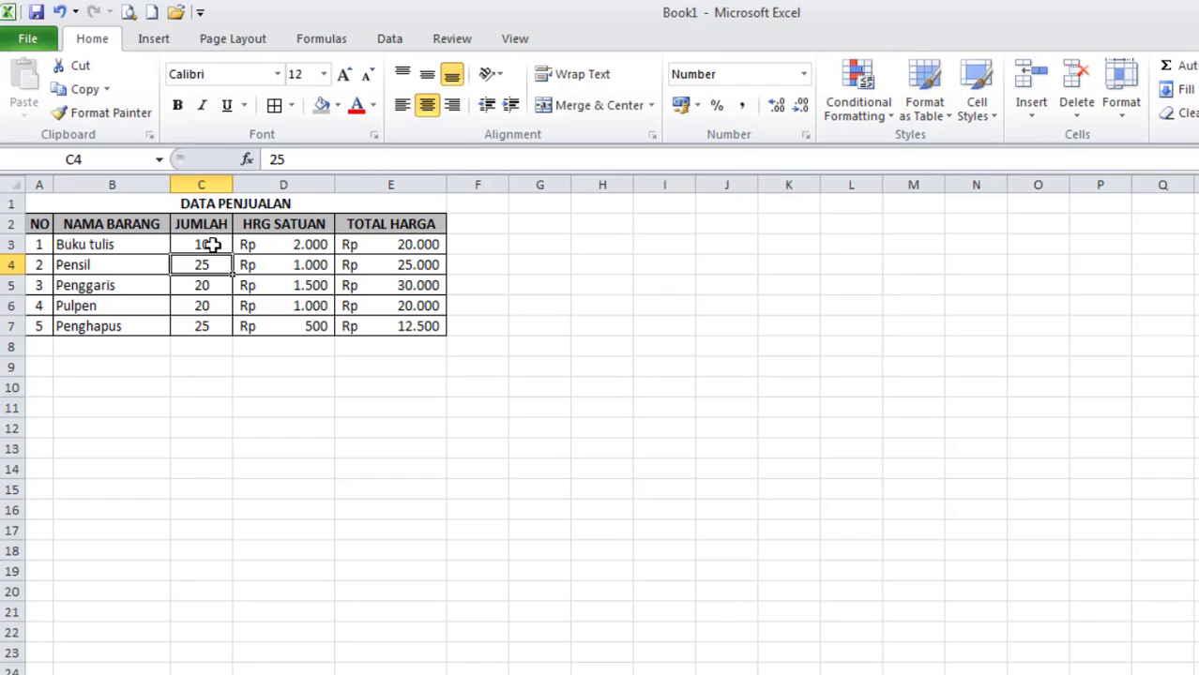
- Apply the custom number format #.##0 "biji" to the quantities in C3:C7, and check the stored values in C4 and C3
left_click_drag(213, 245, 203, 327)
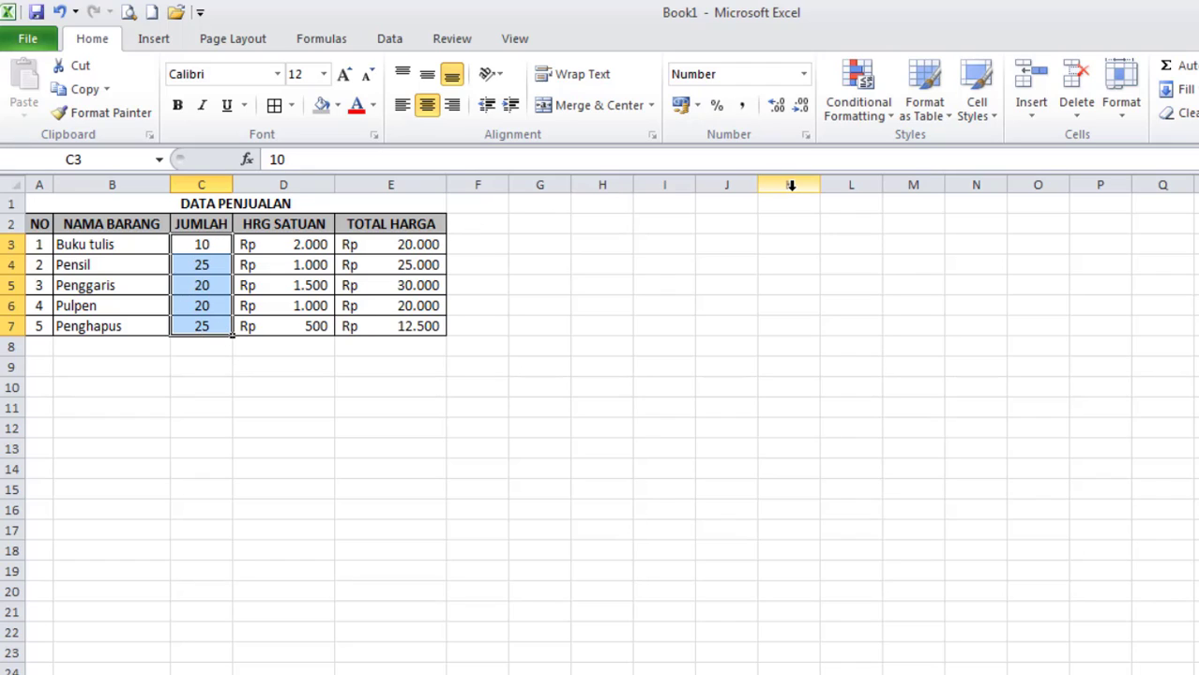
left_click(803, 75)
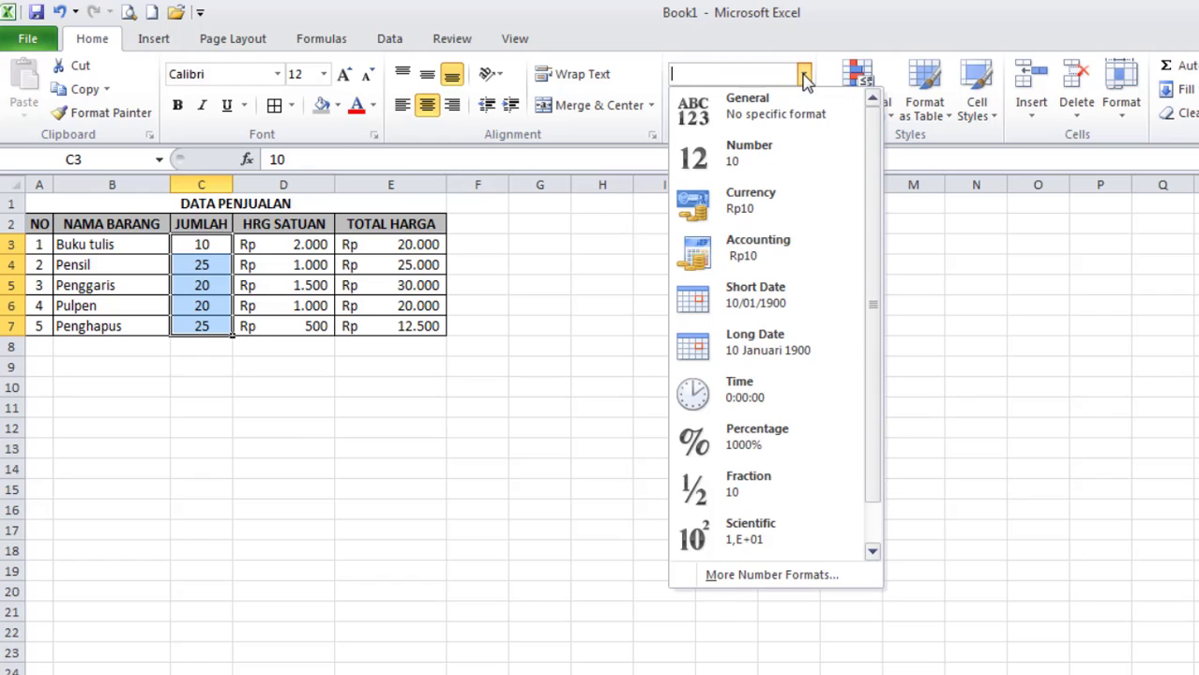
left_click(762, 576)
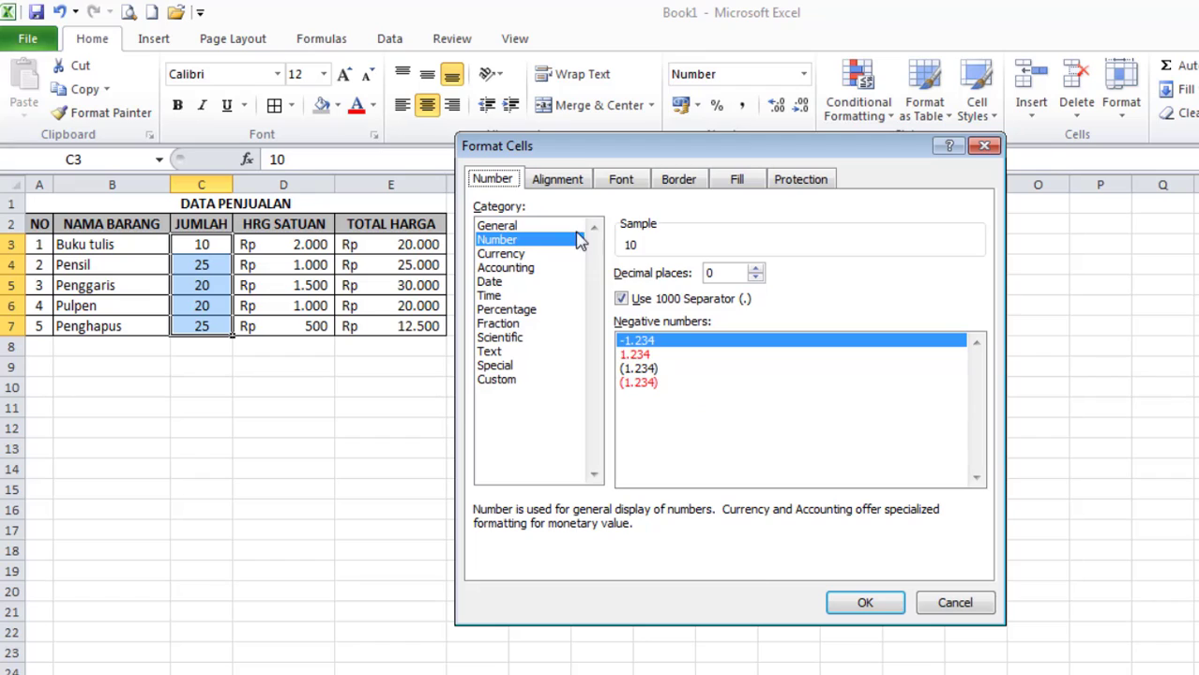
left_click(491, 381)
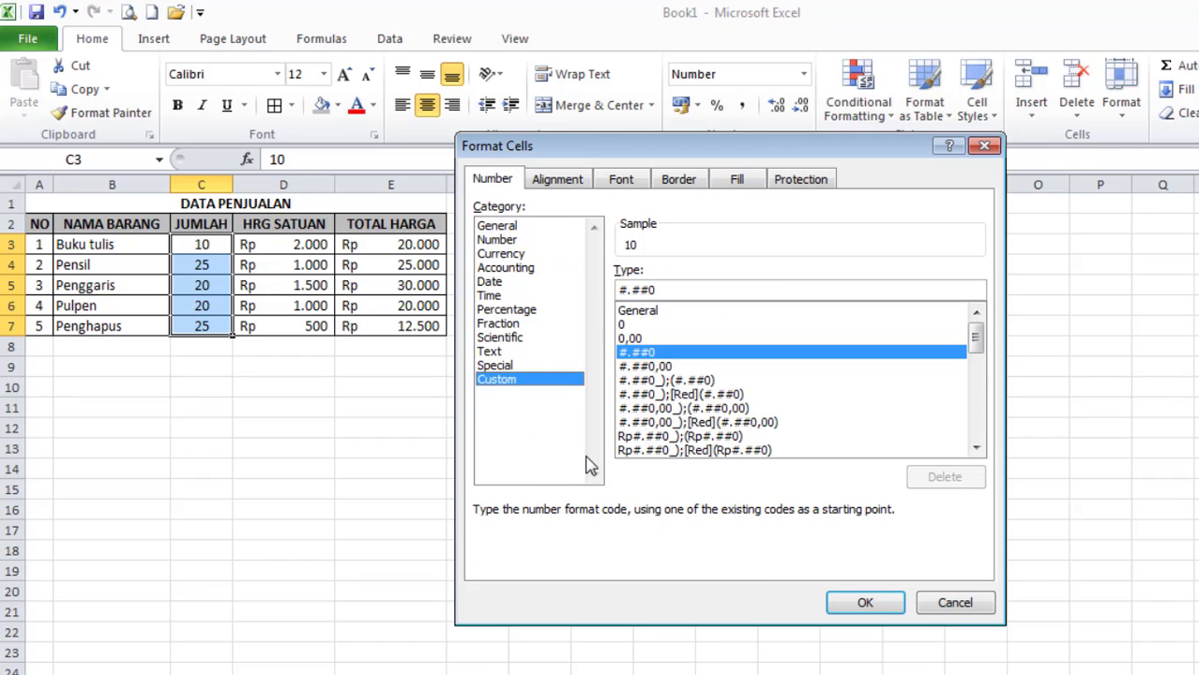
left_click(705, 314)
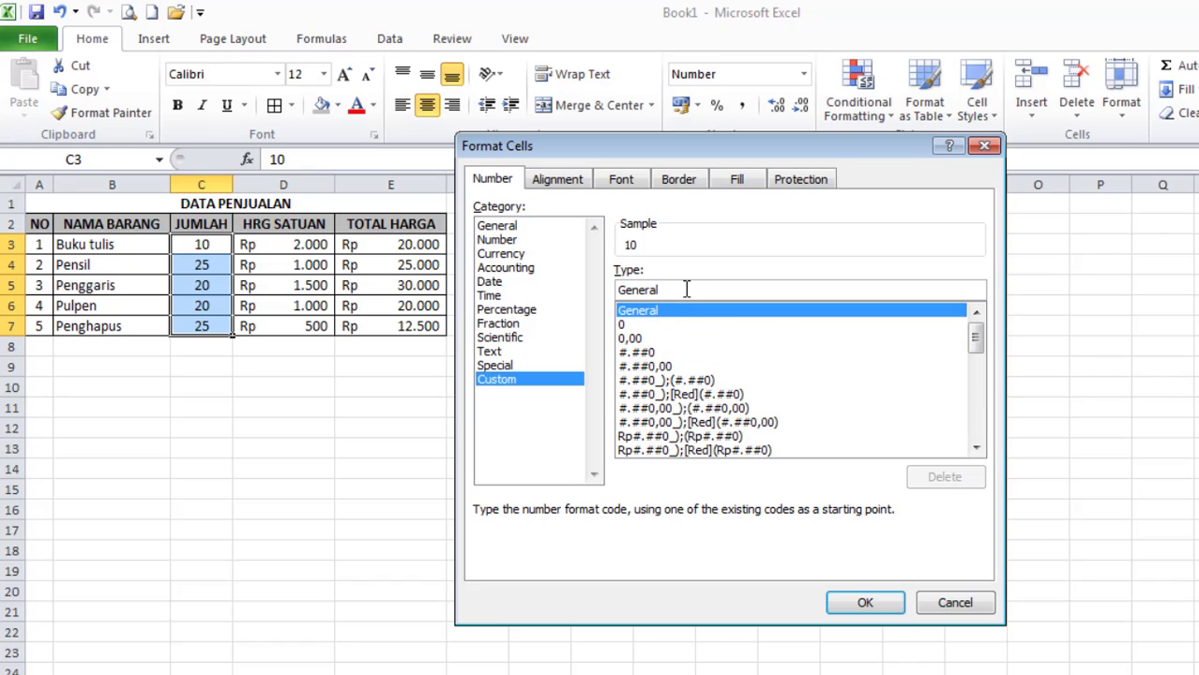
left_click(686, 292)
left_click(507, 241)
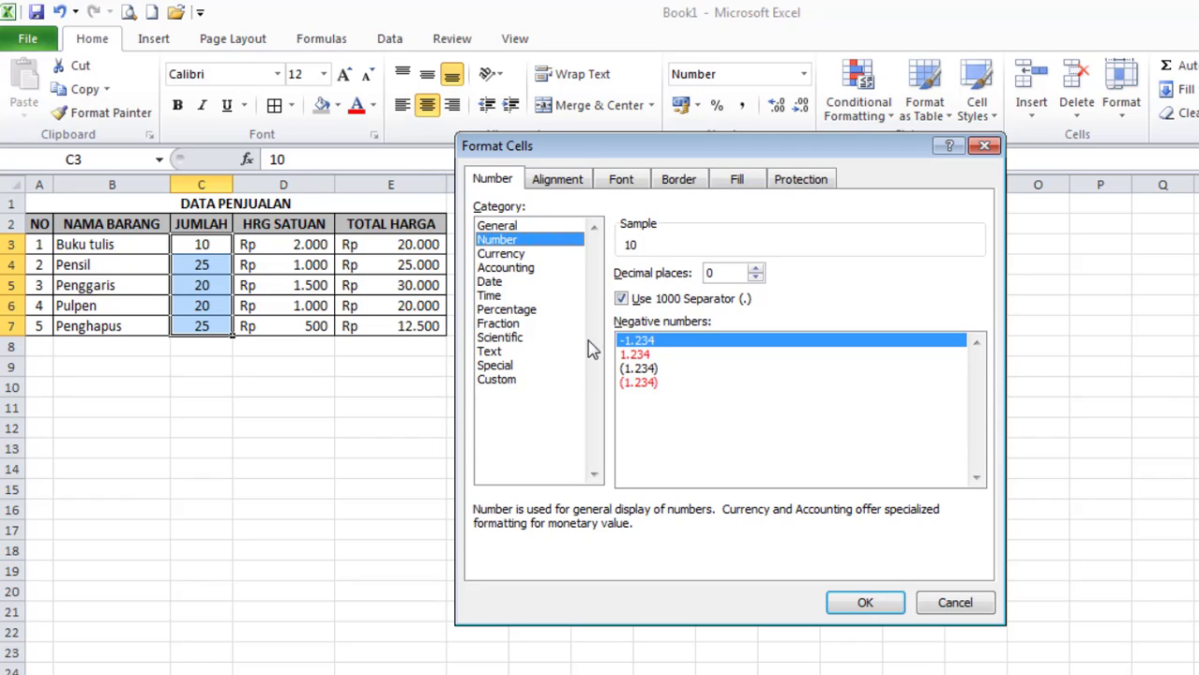
left_click(506, 381)
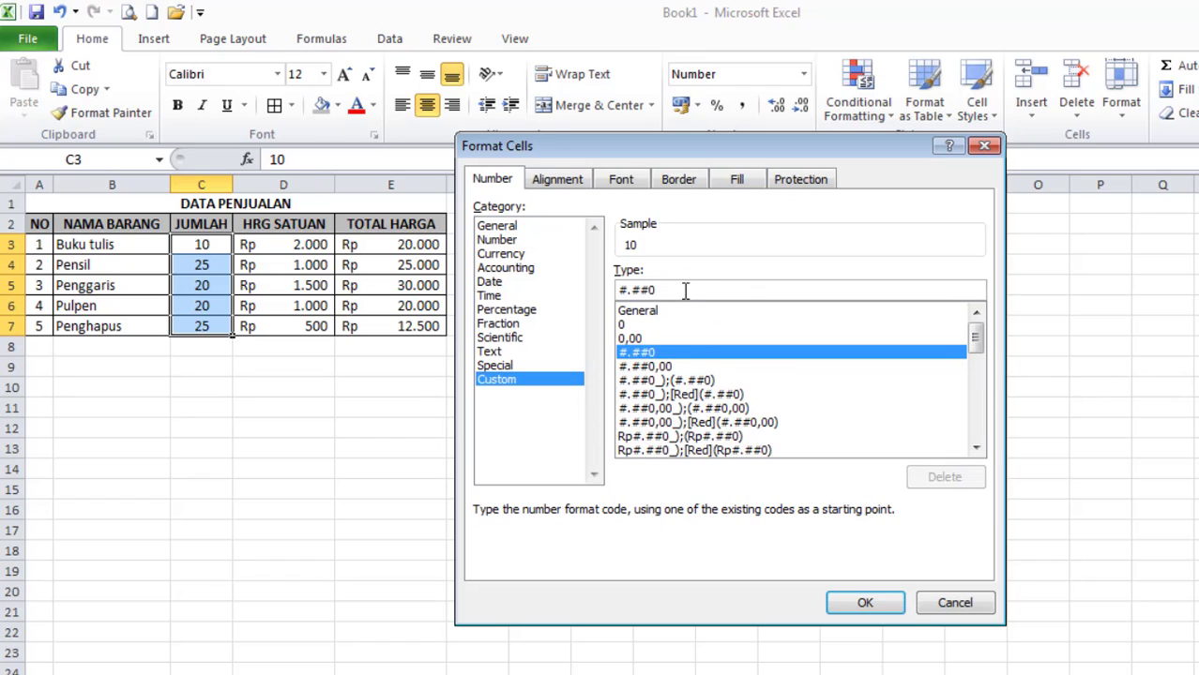
left_click(685, 291)
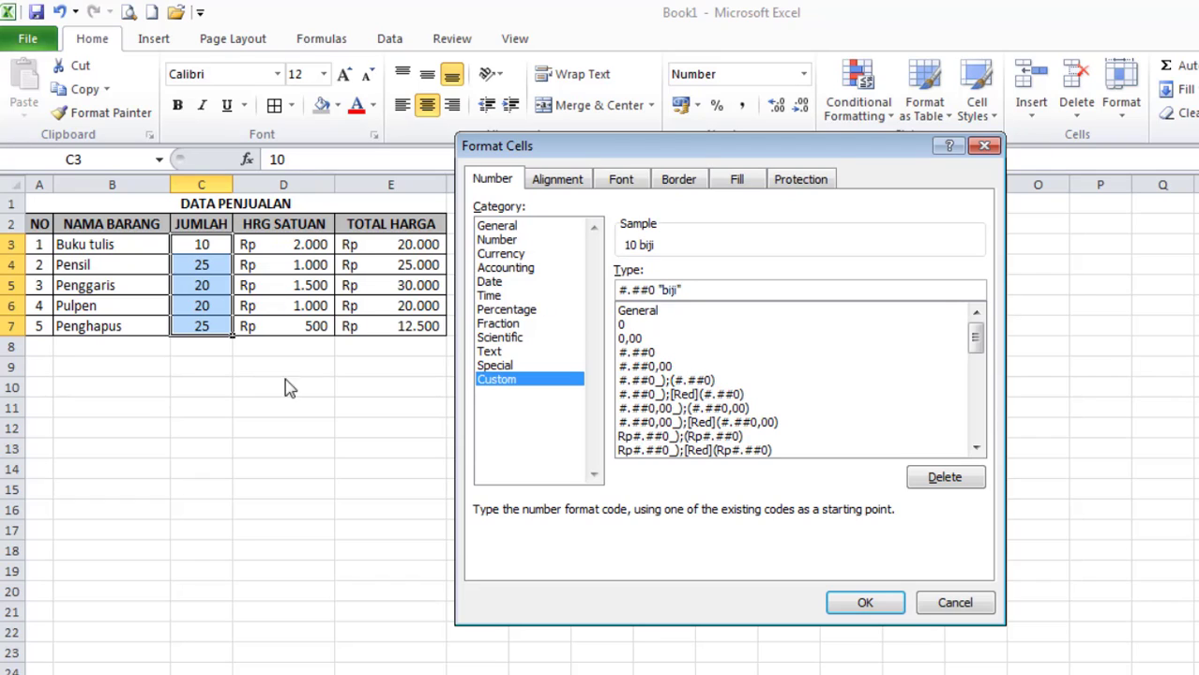
left_click(882, 606)
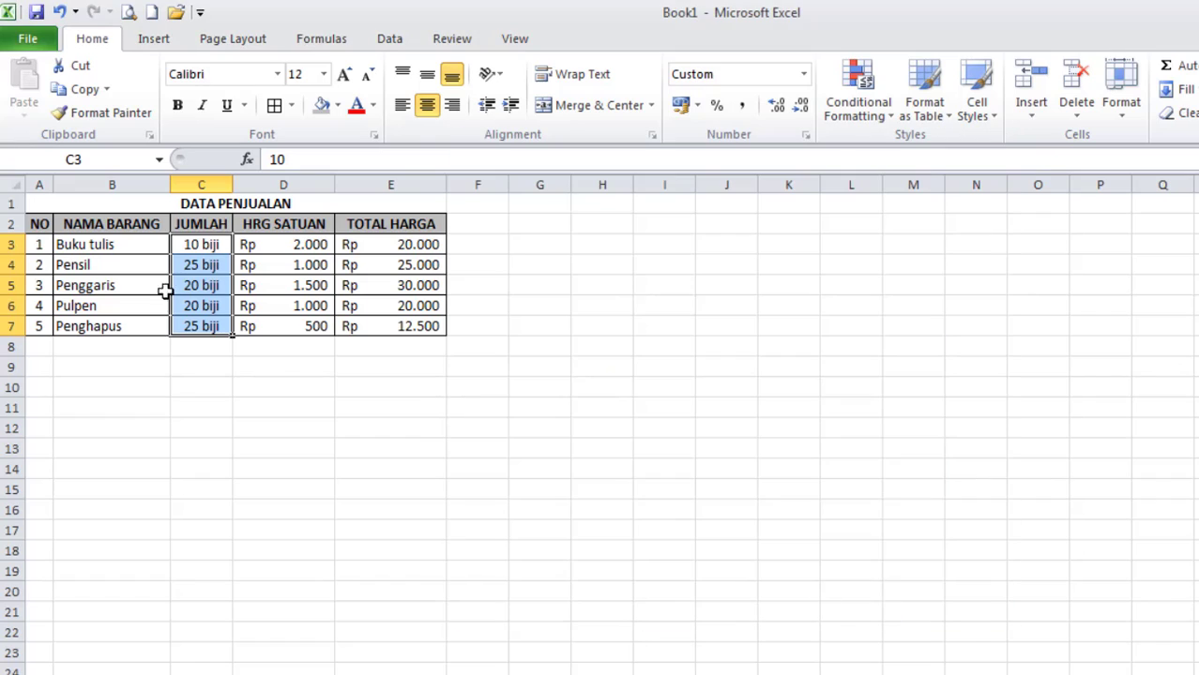
left_click(208, 265)
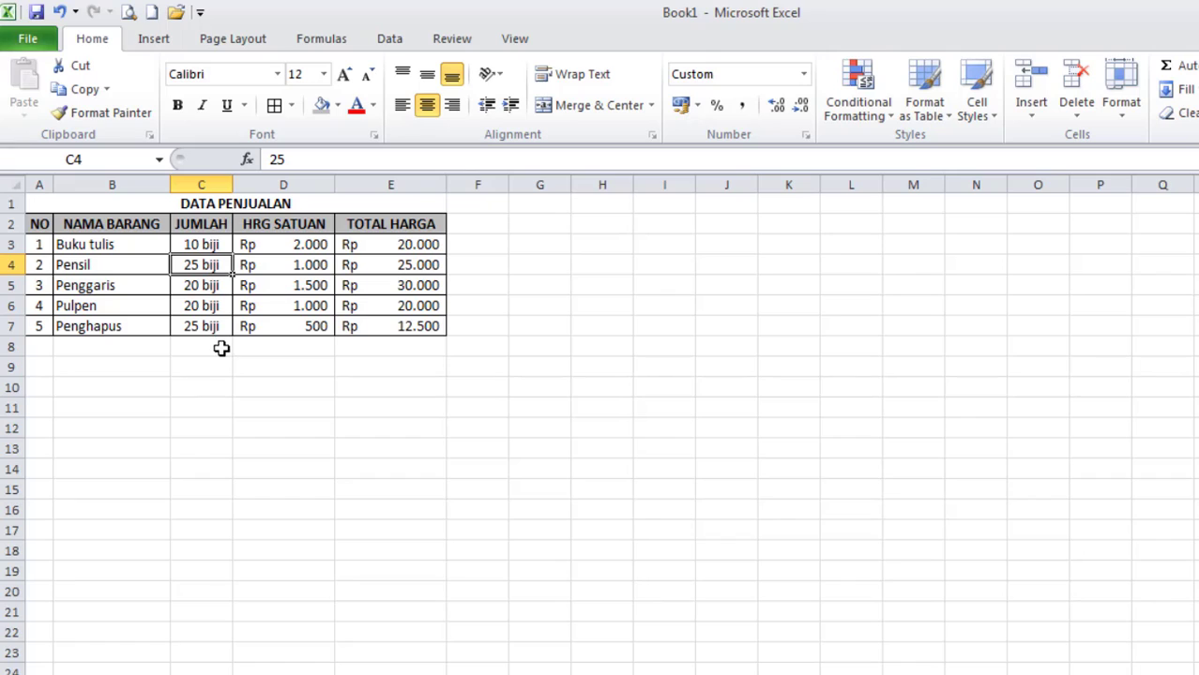
left_click(212, 245)
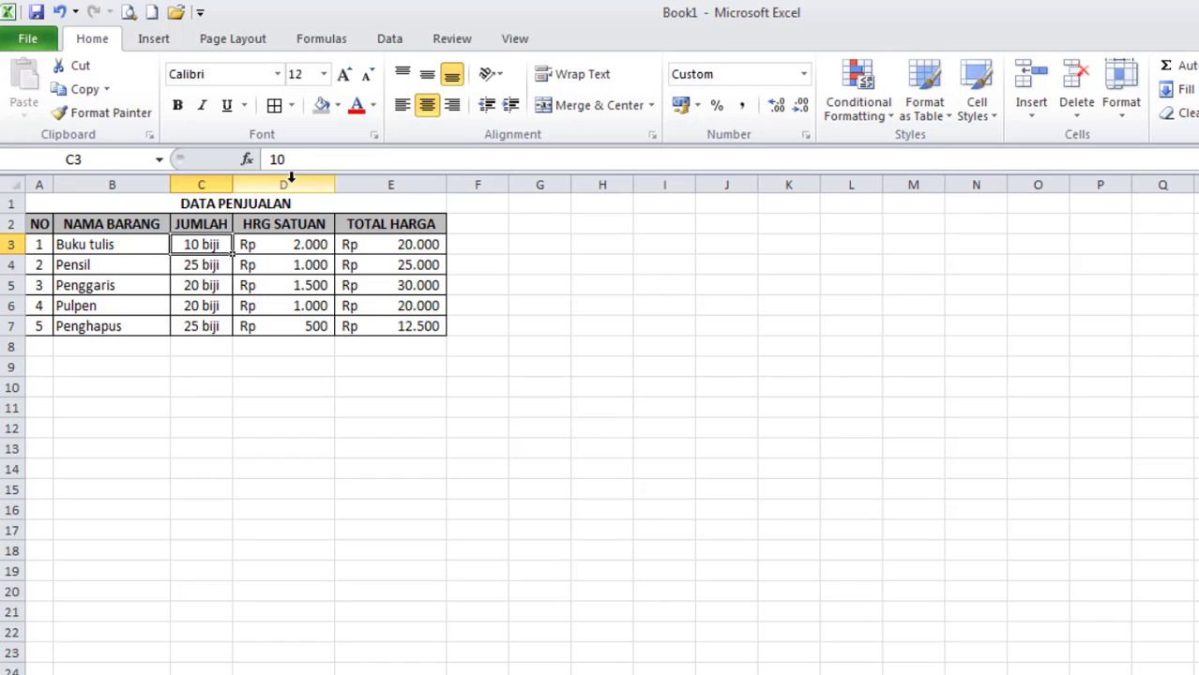
left_click(210, 265)
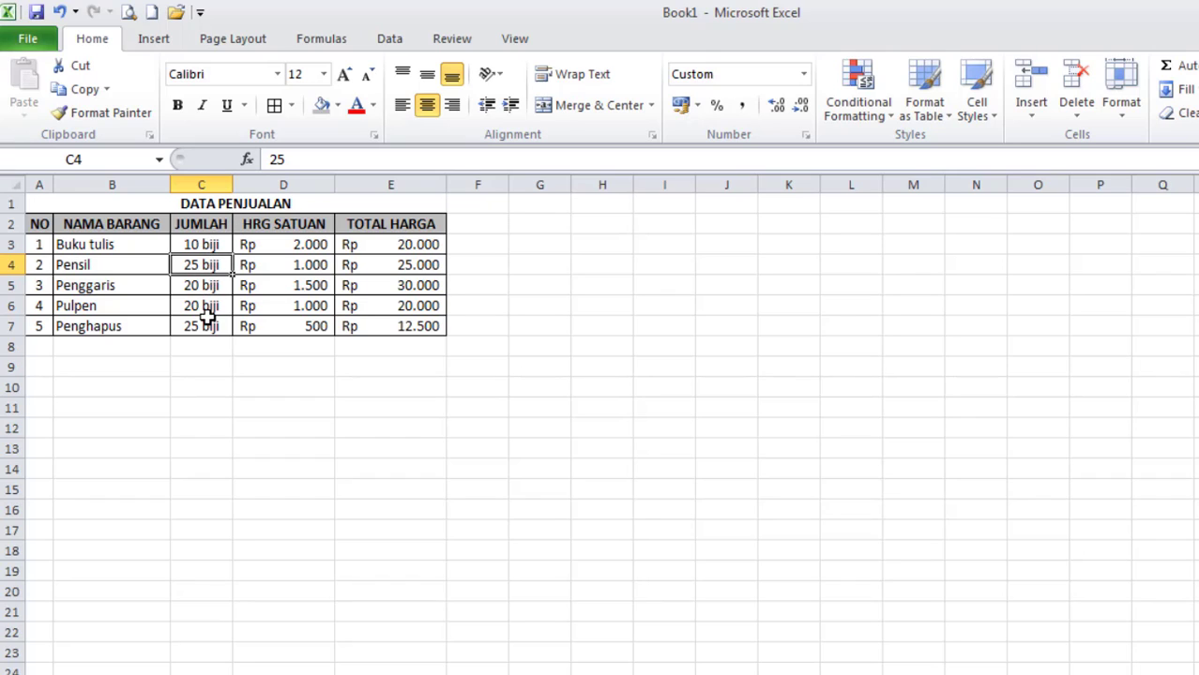
- Change the custom number format of the Buku tulis quantity in C3 to #.##0 "buah"
left_click(210, 244)
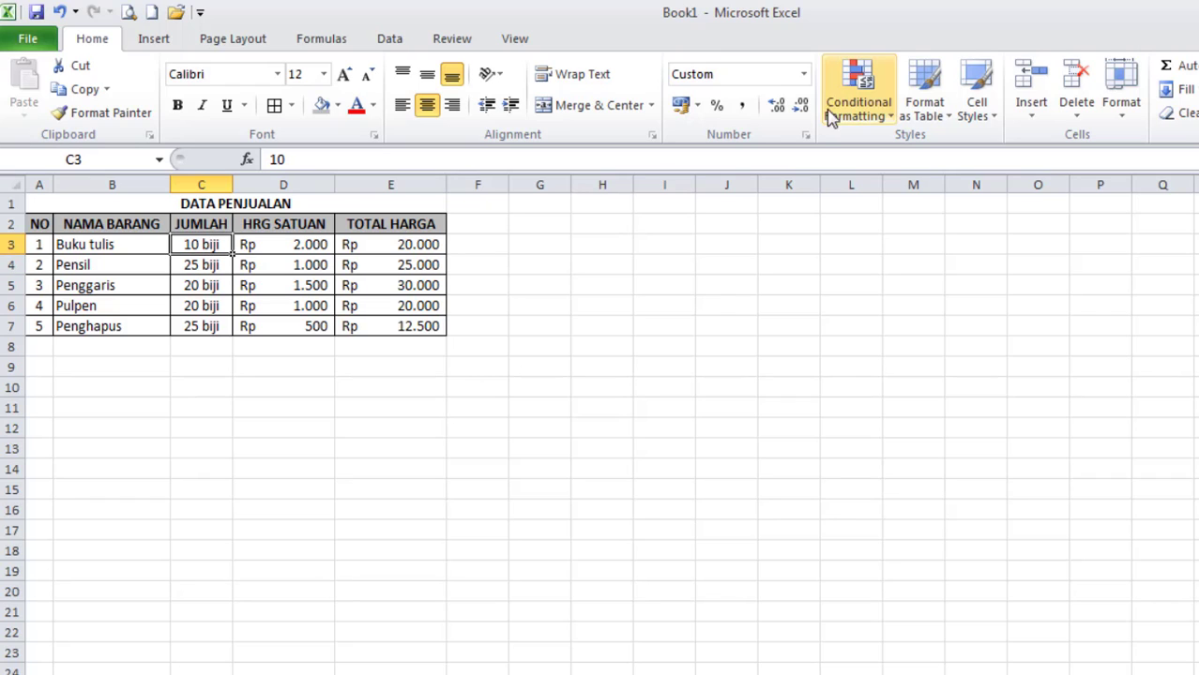
left_click(803, 73)
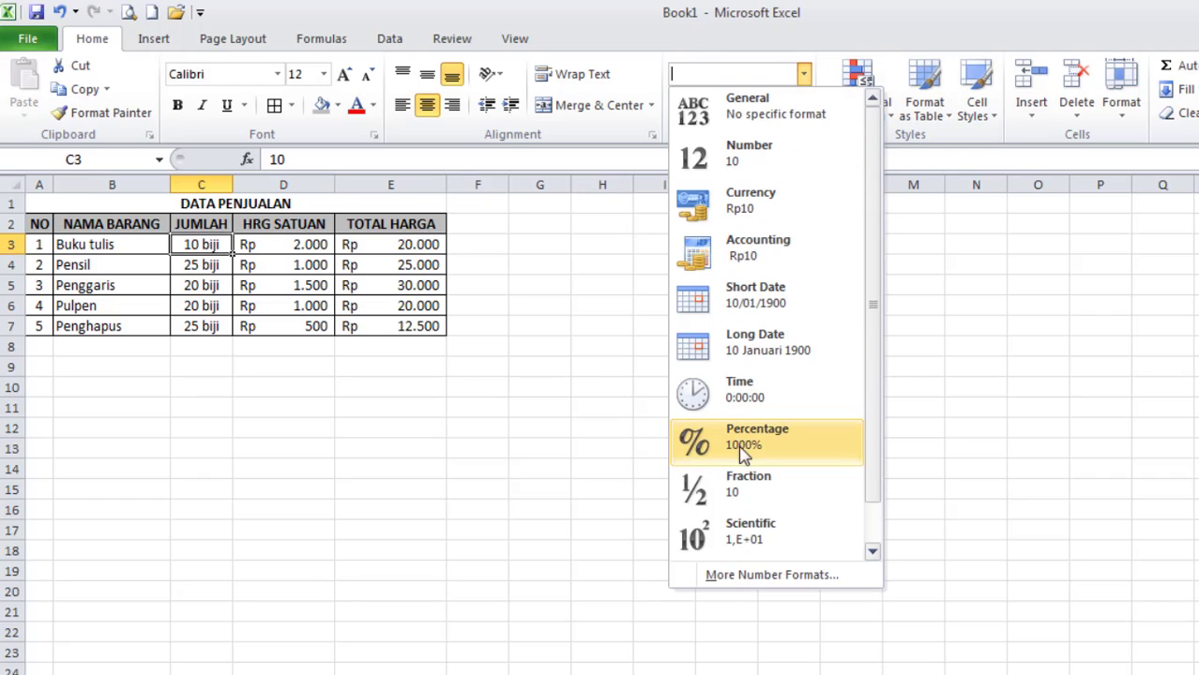
left_click(750, 575)
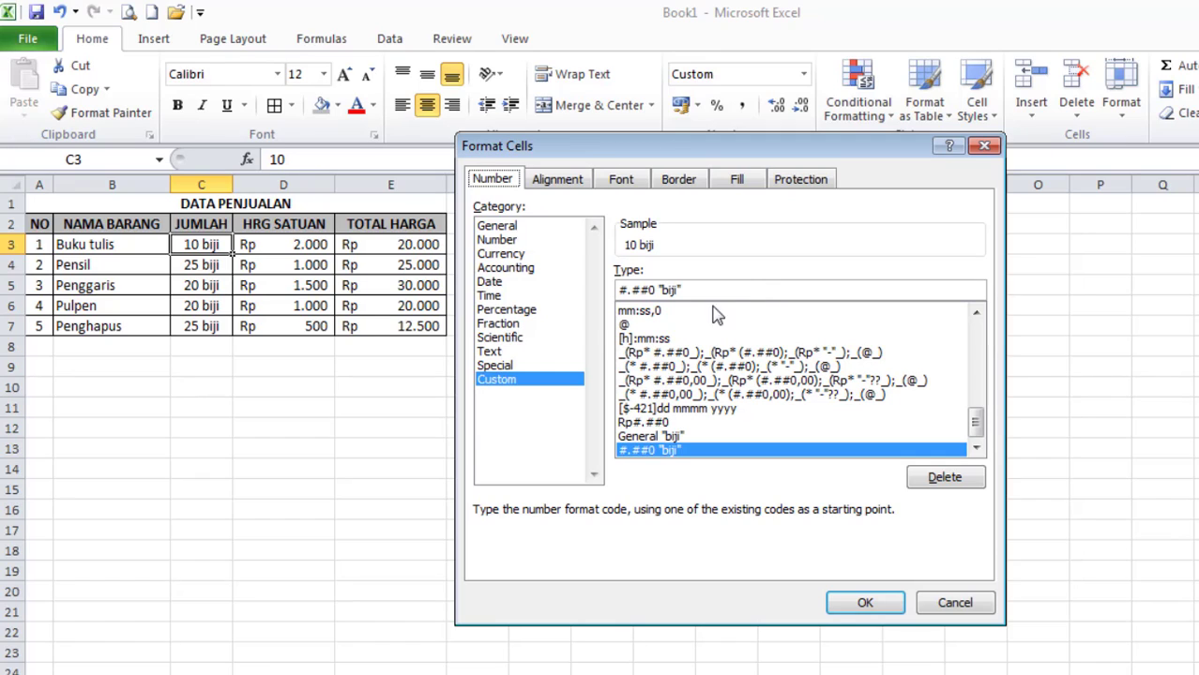
left_click_drag(660, 290, 726, 293)
type("\"")
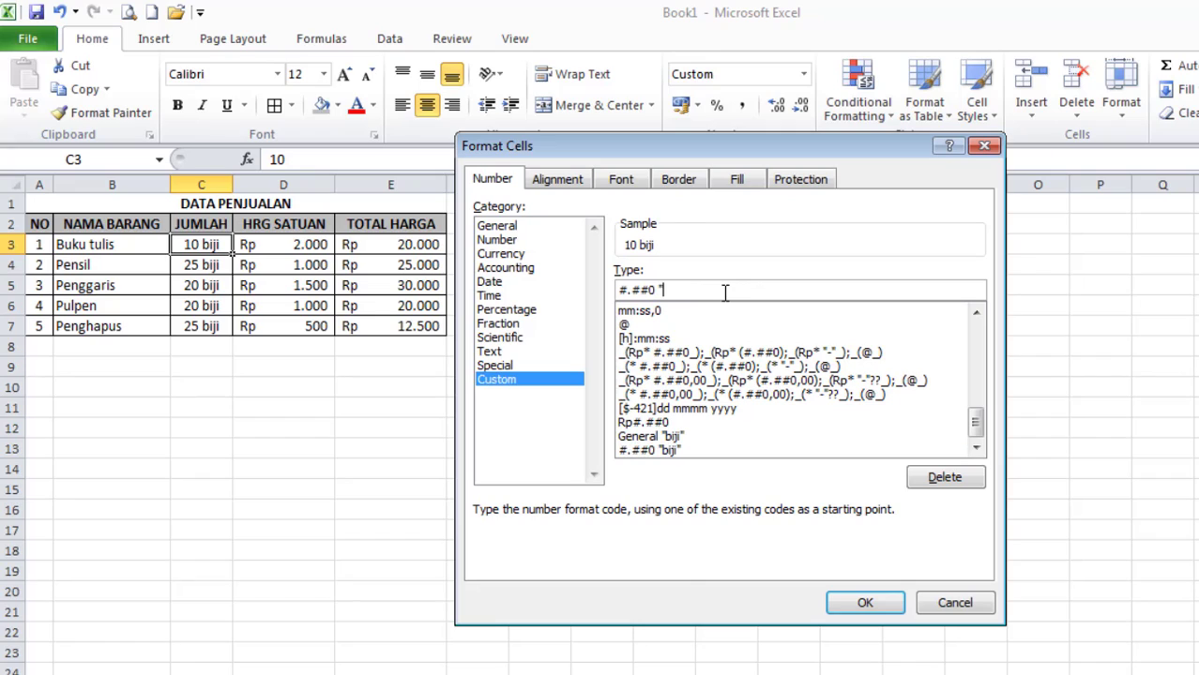
type("buah\"")
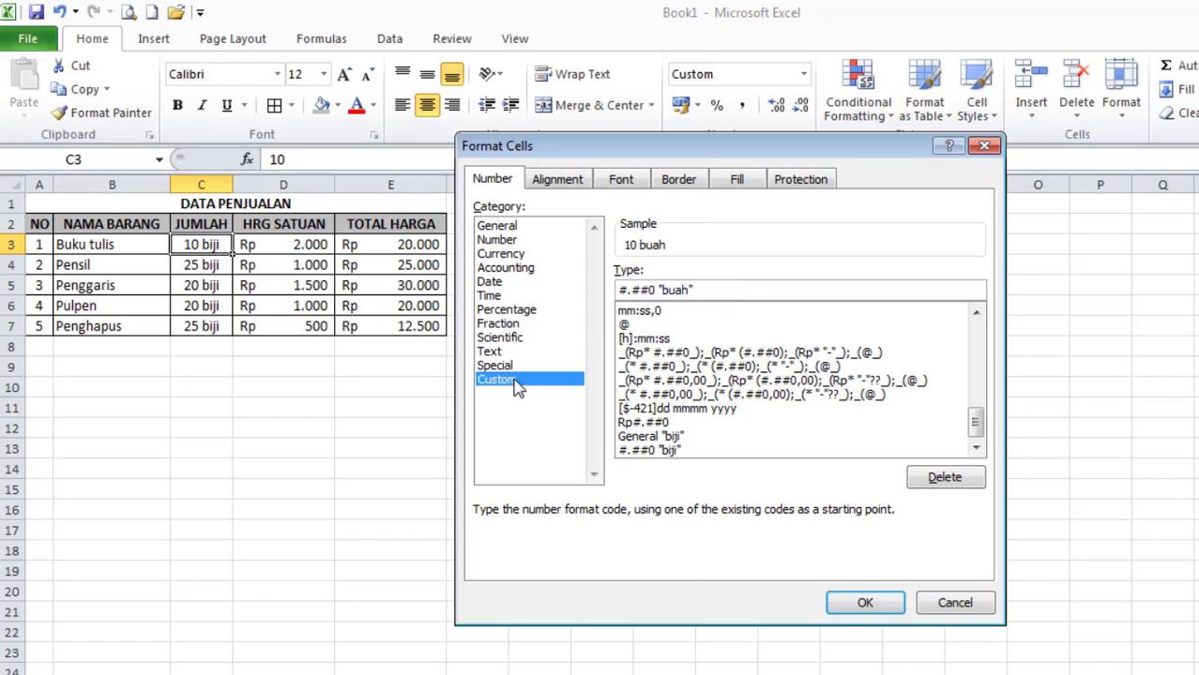
left_click(876, 605)
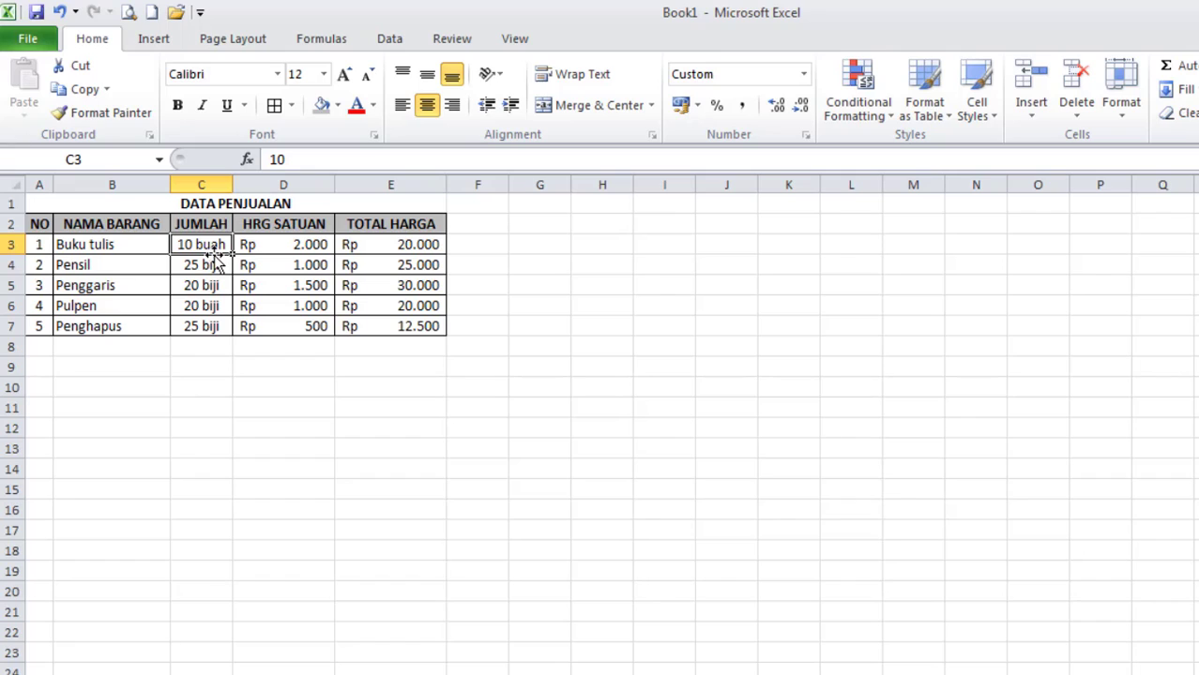
- Try a quantity of 30 in C3, and undo both that entry and the cell's "buah" format
type("30")
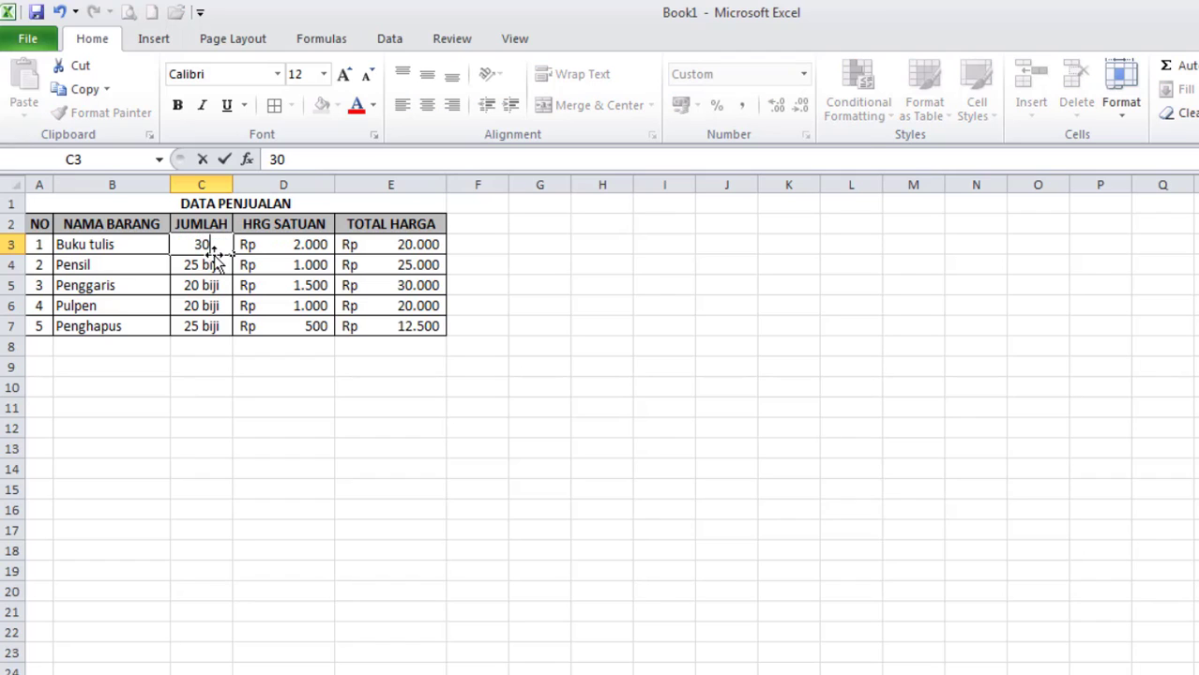
key("Return")
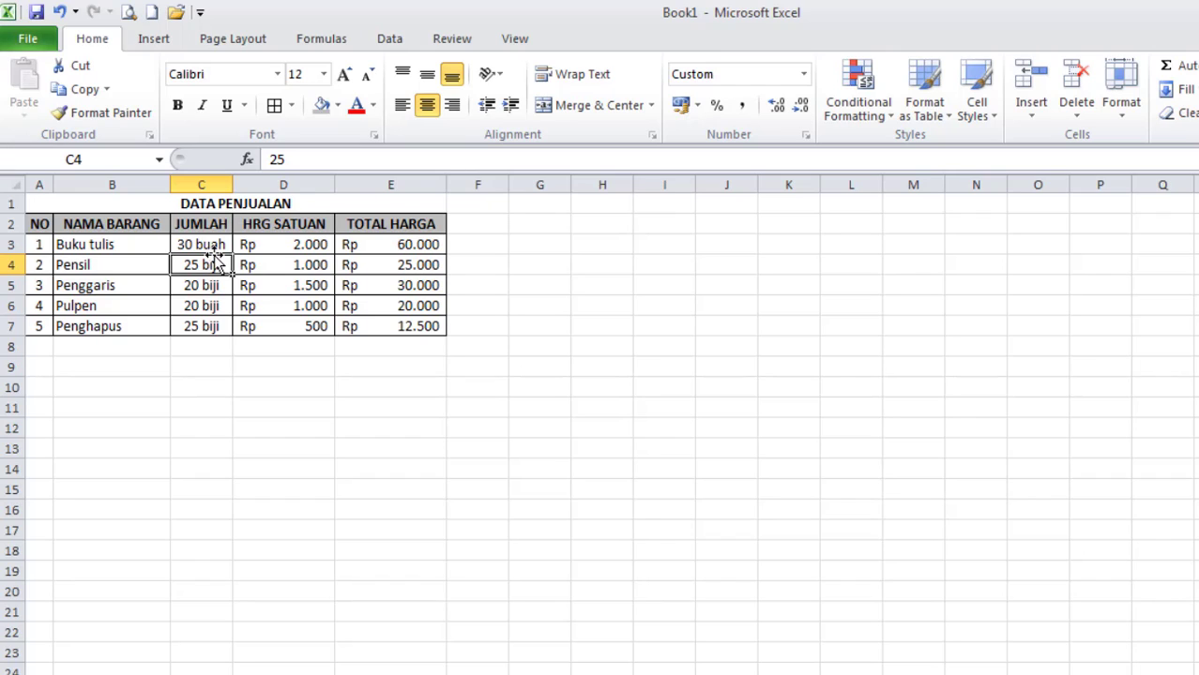
key("ctrl+z")
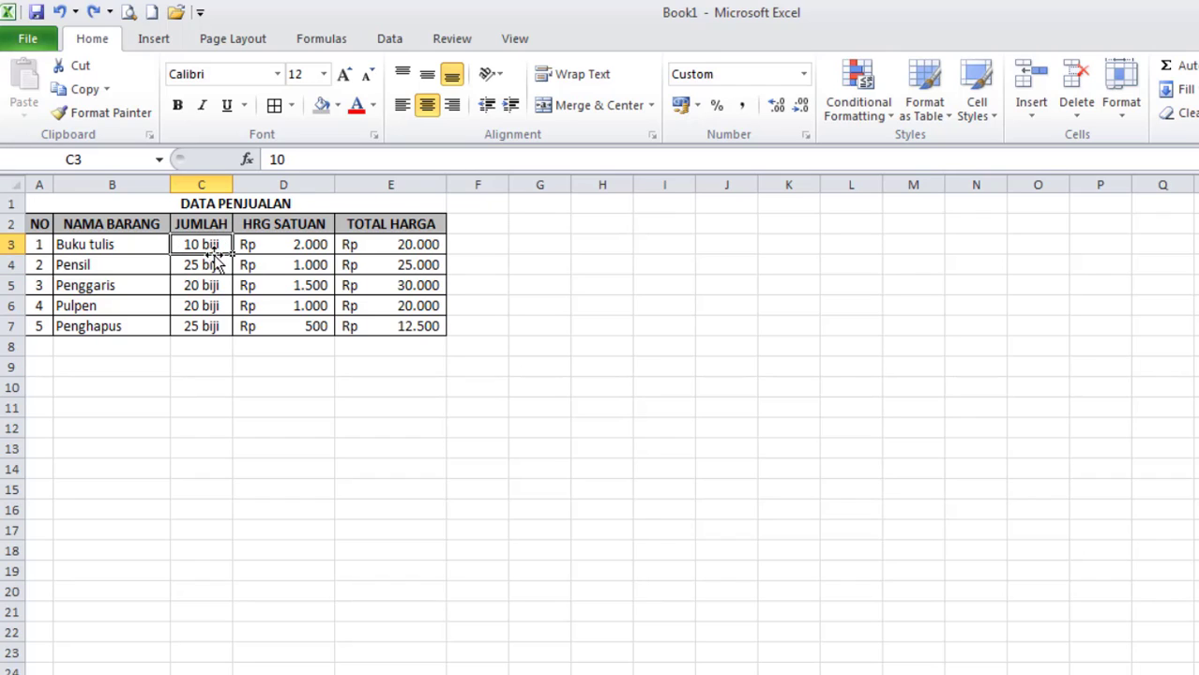
left_click(345, 396)
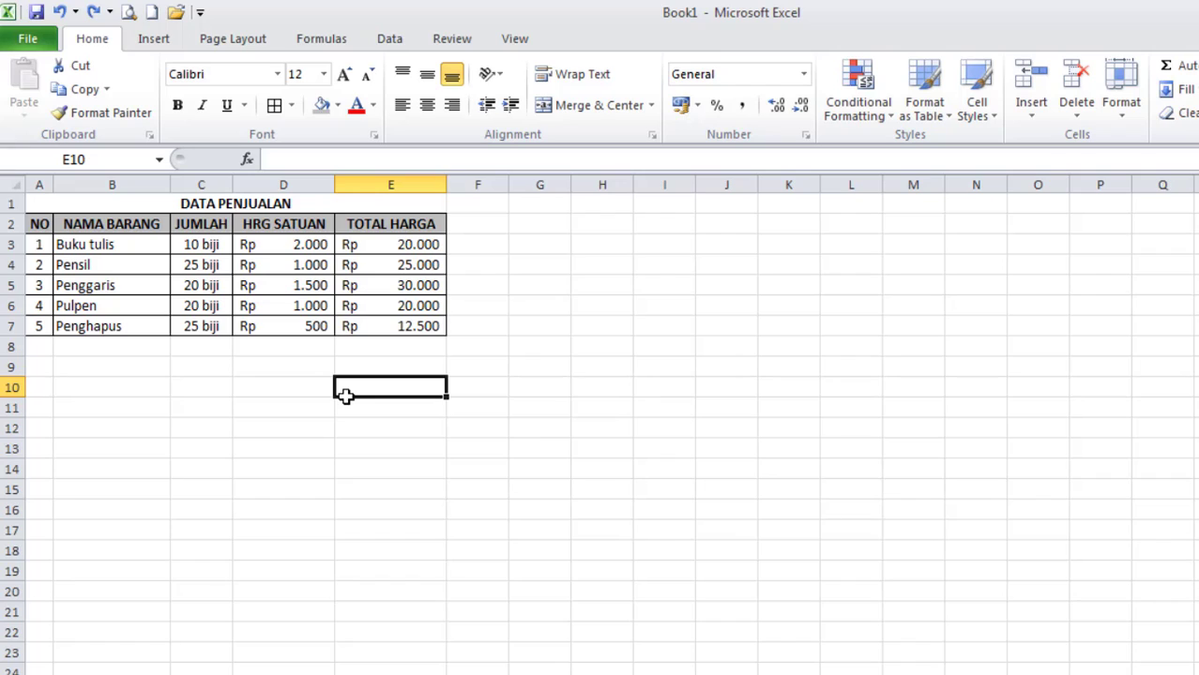